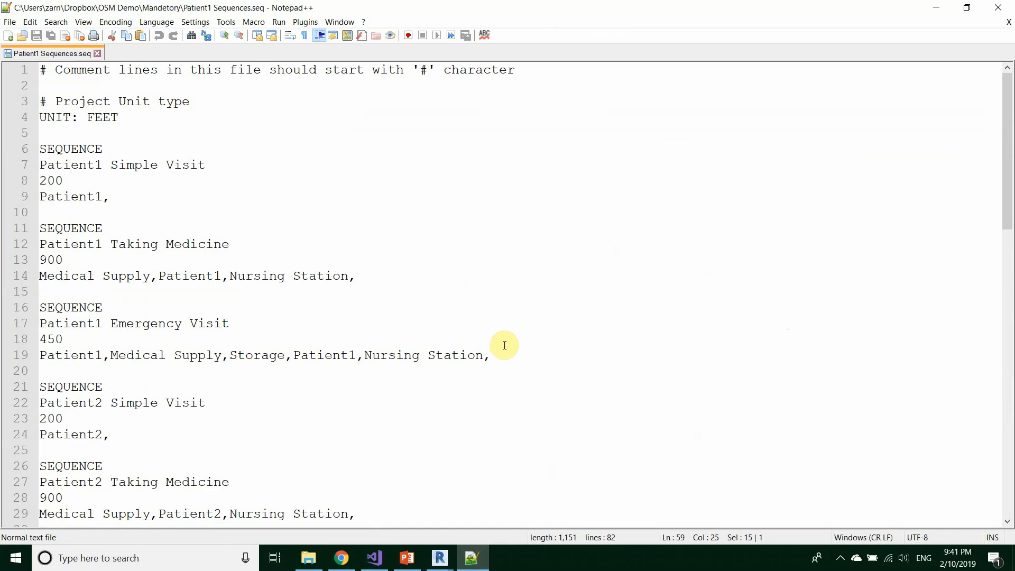
# Examine the patient visit sequences in Patient1 Sequences.seq, including their names, activation times and activity orders
pyautogui.scroll(-8, 504, 345)
pyautogui.scroll(-7, 506, 345)
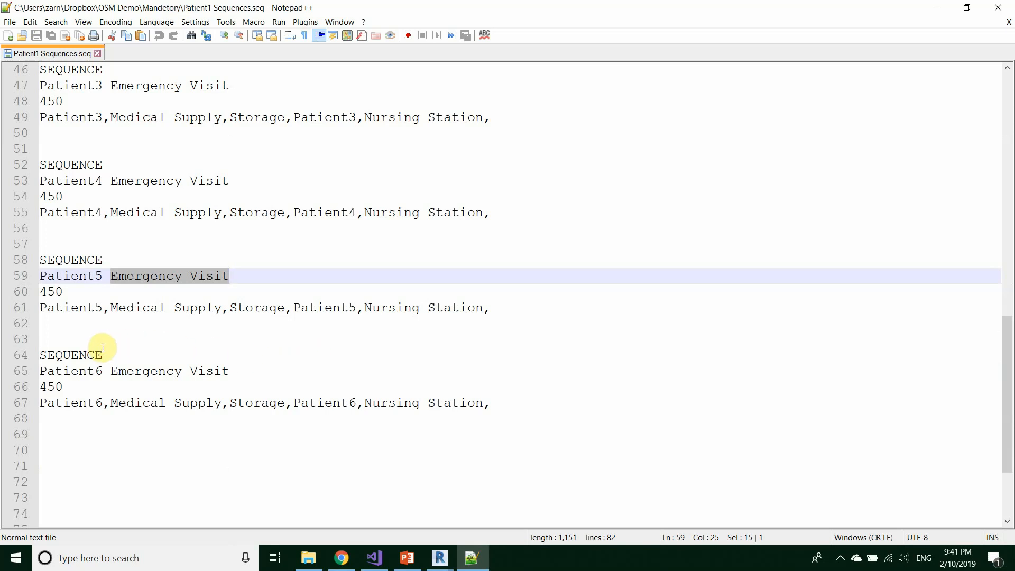
pyautogui.moveTo(125, 370); pyautogui.dragTo(213, 371)
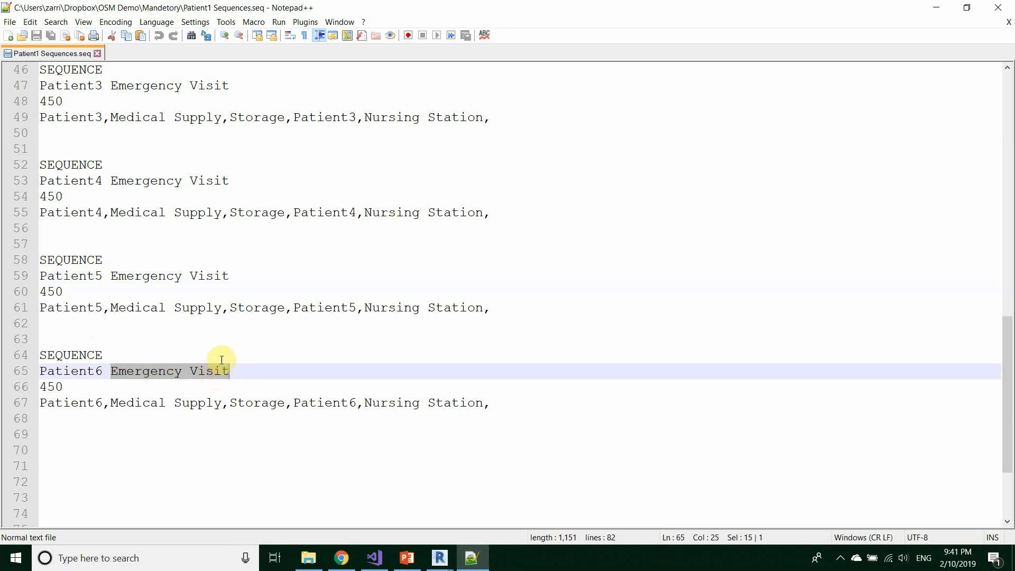
pyautogui.scroll(5, 223, 356)
pyautogui.scroll(2, 67, 288)
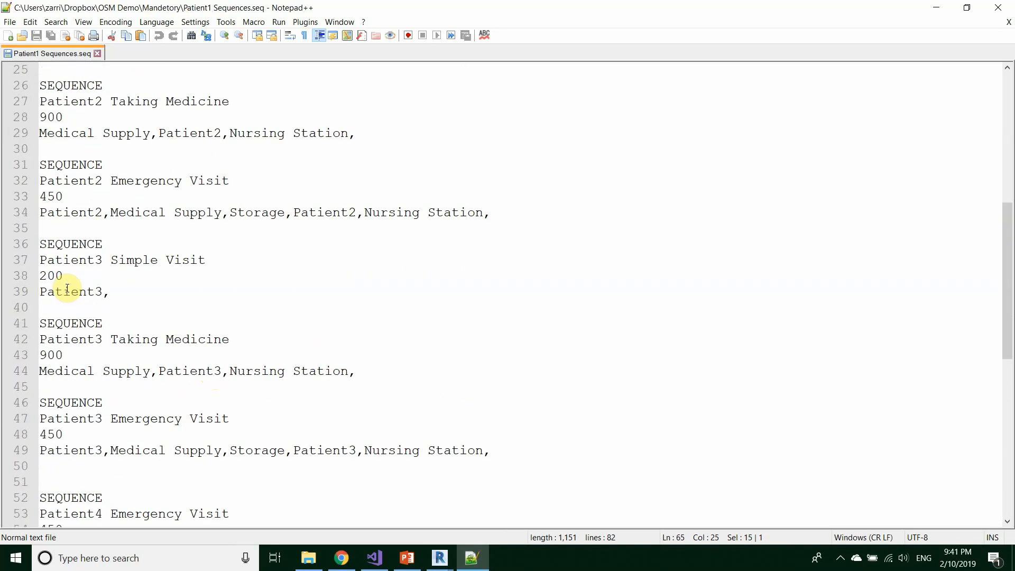
pyautogui.doubleClick(58, 276)
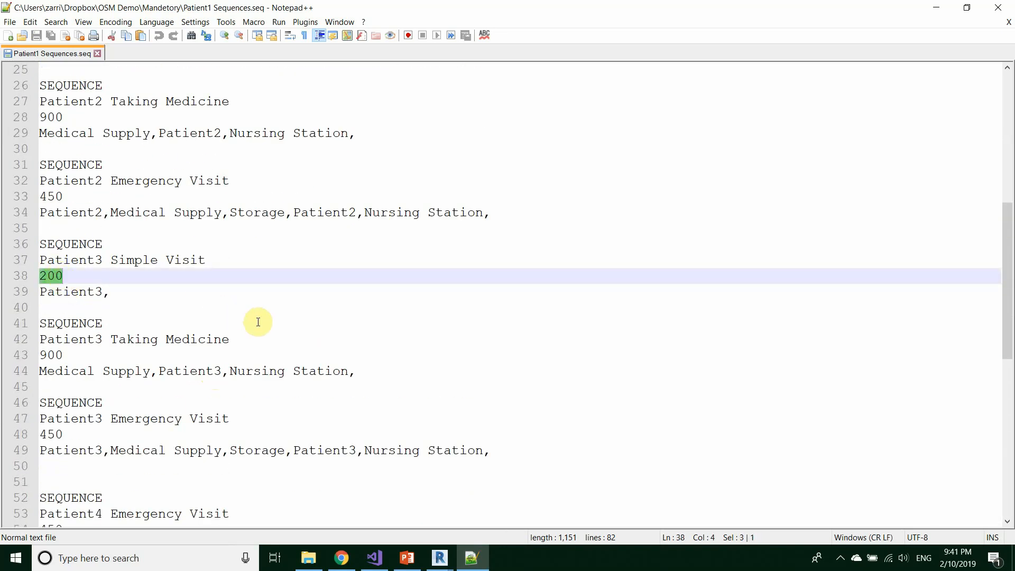
pyautogui.scroll(6, 293, 326)
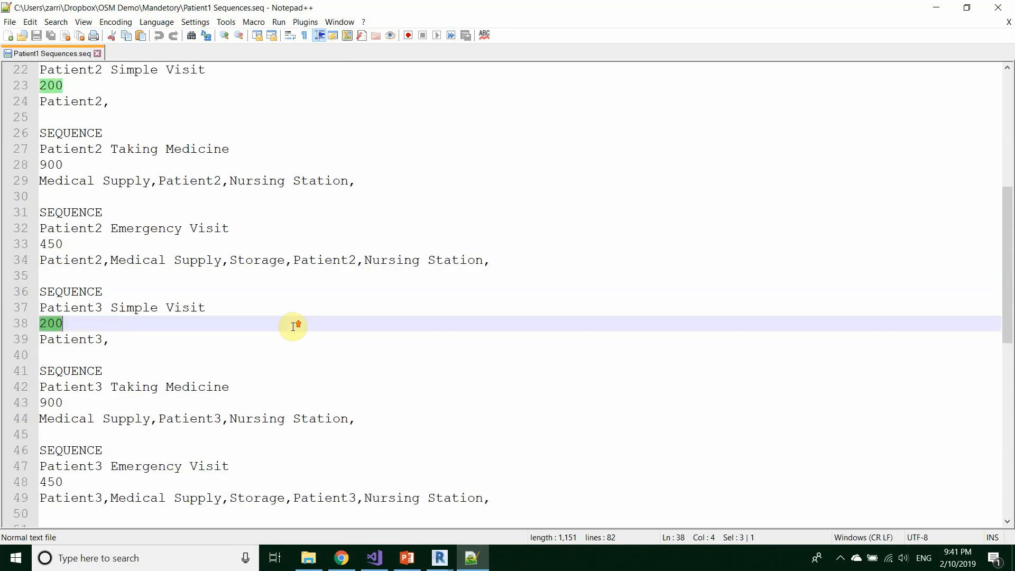
pyautogui.scroll(2, 293, 325)
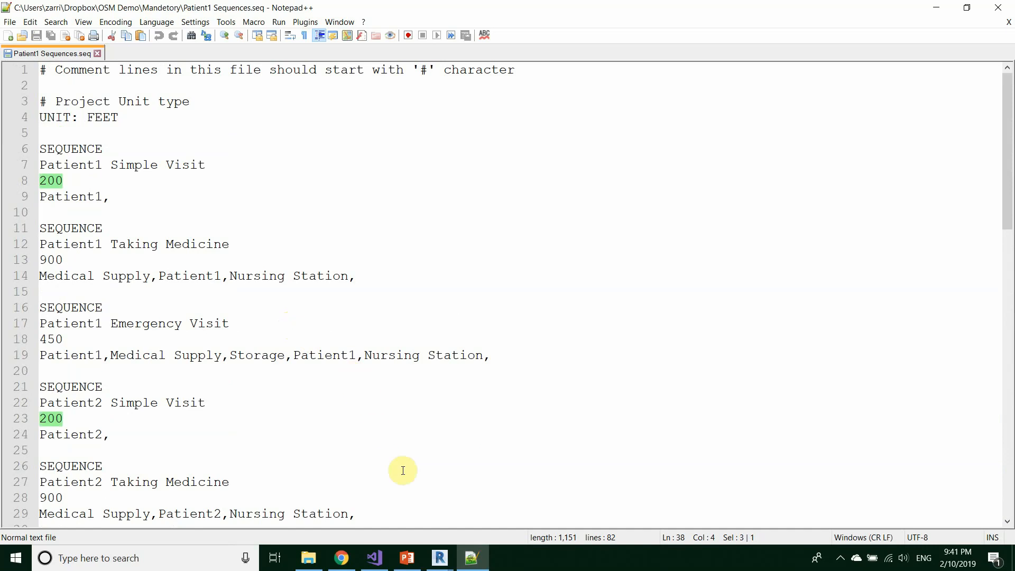
# Switch to the OSM floor plan window and hide the grid over the Level 1 plan
pyautogui.moveTo(443, 553)
pyautogui.click(467, 514)
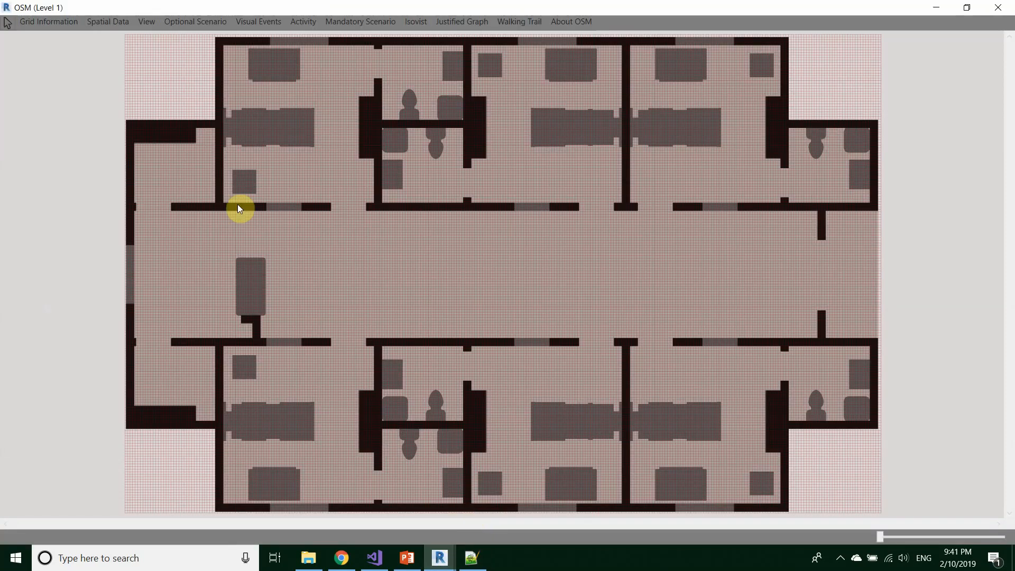
pyautogui.click(147, 21)
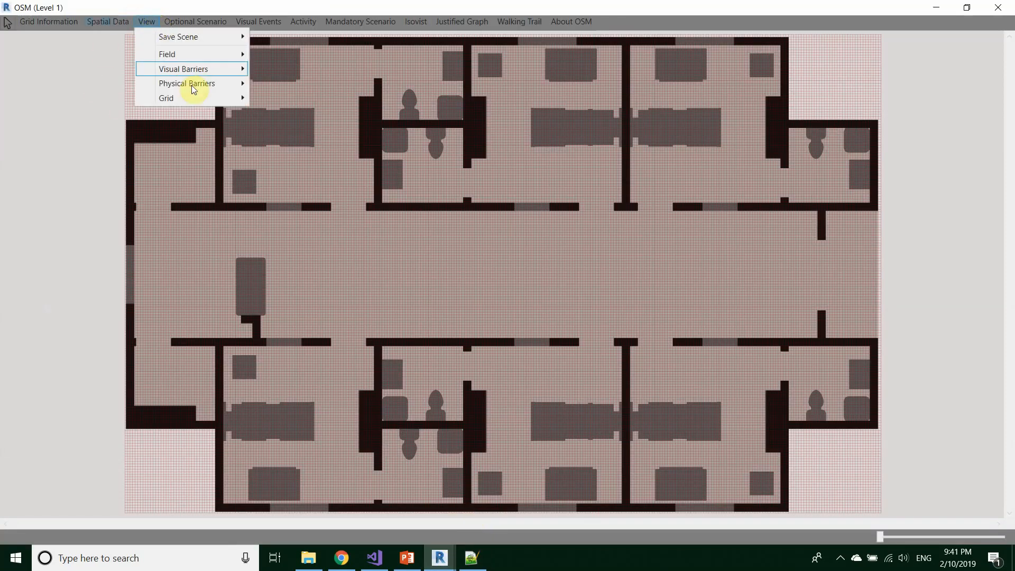
pyautogui.moveTo(197, 99)
pyautogui.click(277, 98)
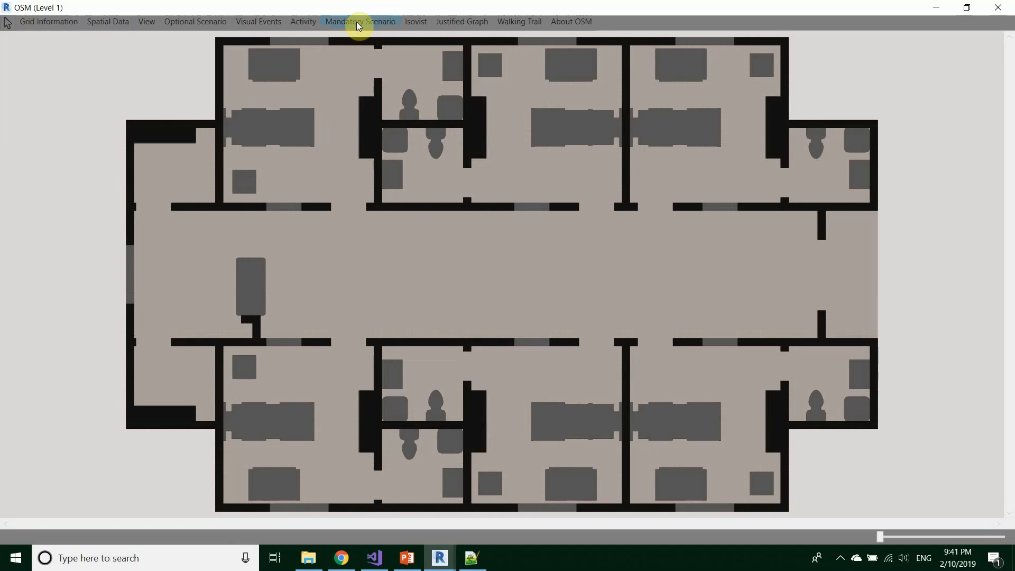
# Open the mandatory scenario for editing and add Nursing Station to the selected main stations
pyautogui.click(382, 22)
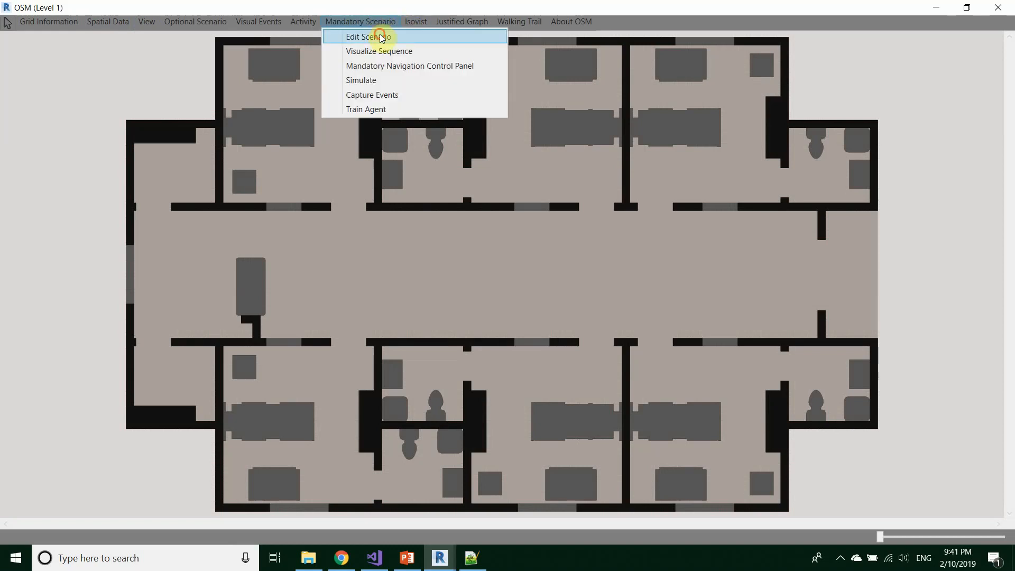
pyautogui.click(380, 37)
pyautogui.click(420, 185)
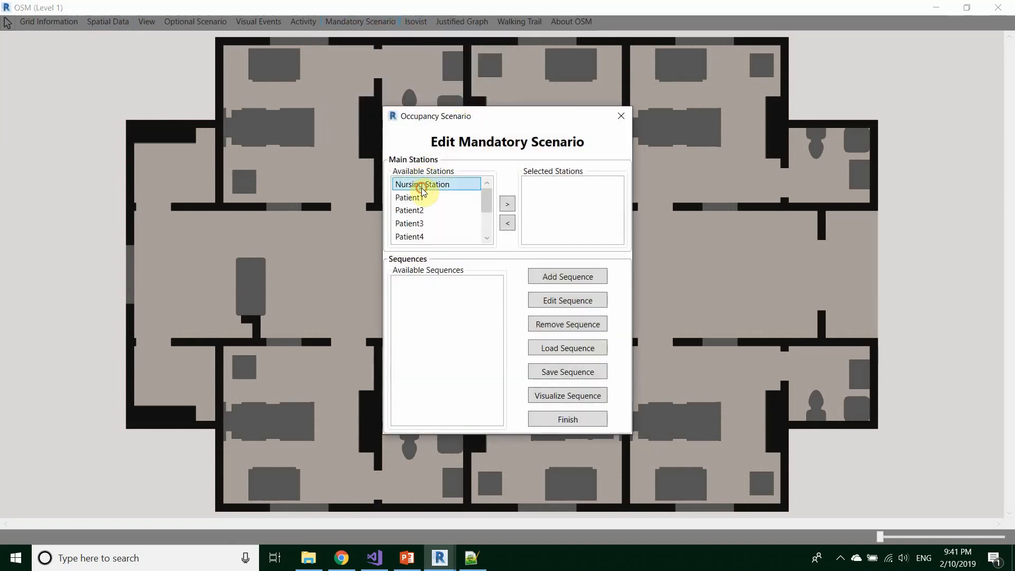
pyautogui.click(508, 204)
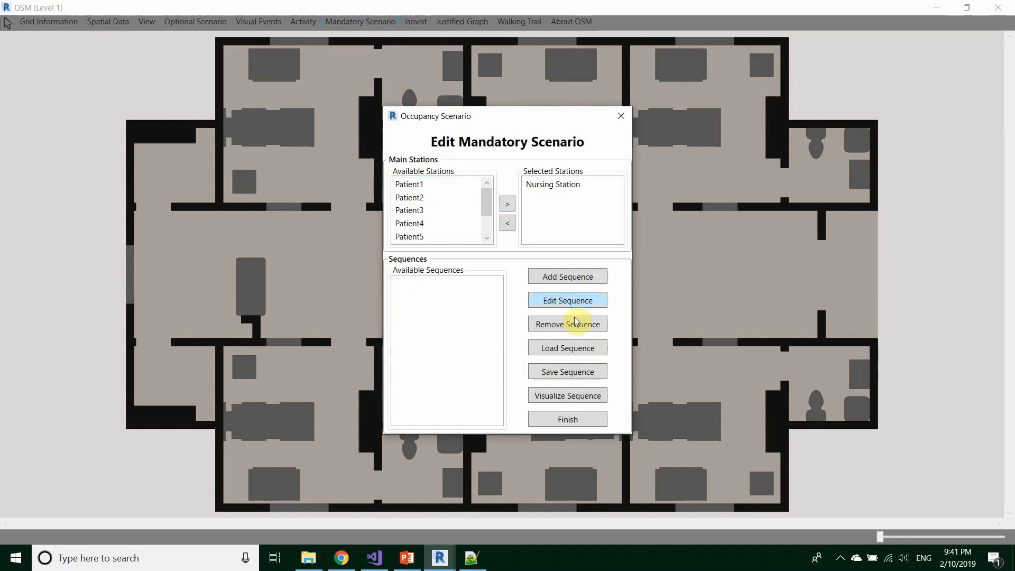
# Load the sequences from the file Patient1 Sequences.seq into the mandatory scenario
pyautogui.click(583, 353)
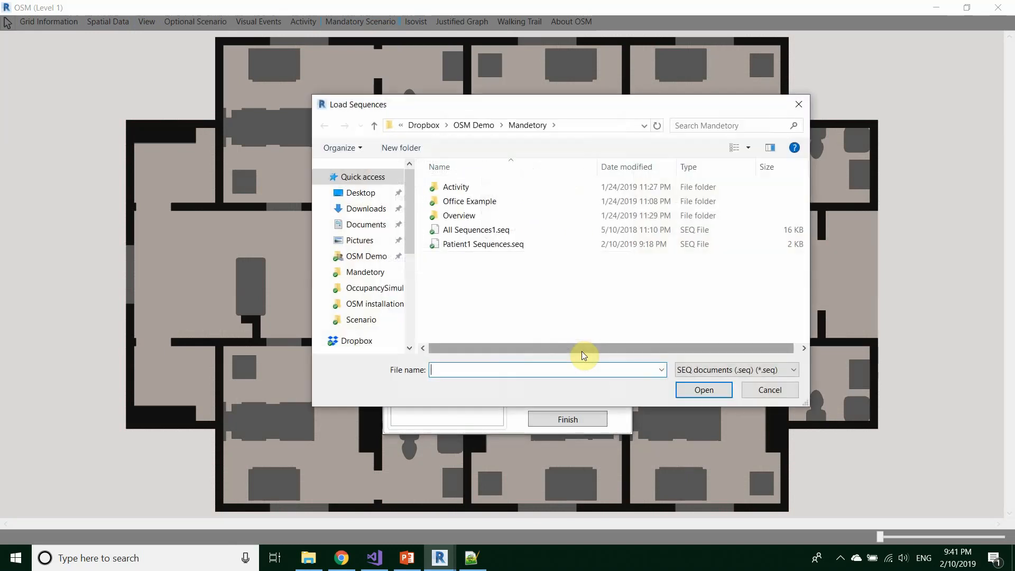
pyautogui.click(499, 245)
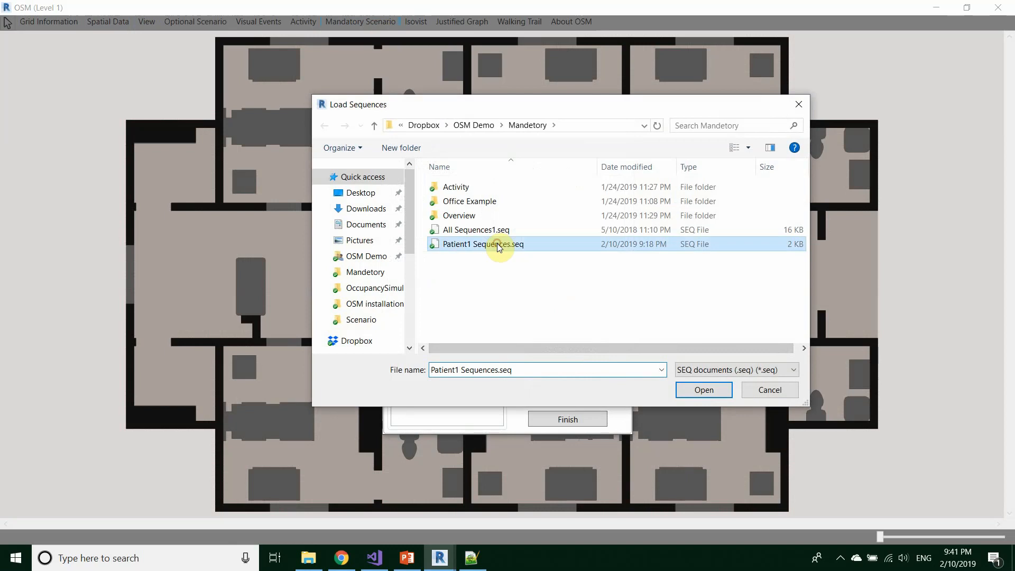
pyautogui.click(697, 391)
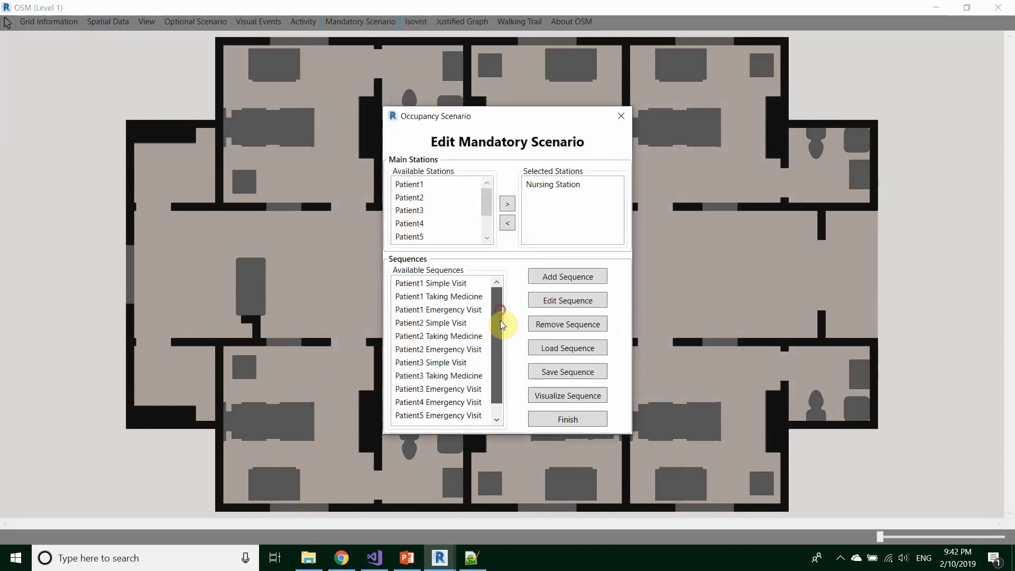
# Edit the Patient6 Emergency Visit sequence to include a visual awareness field as its trigger
pyautogui.moveTo(501, 324); pyautogui.dragTo(503, 356)
pyautogui.click(462, 337)
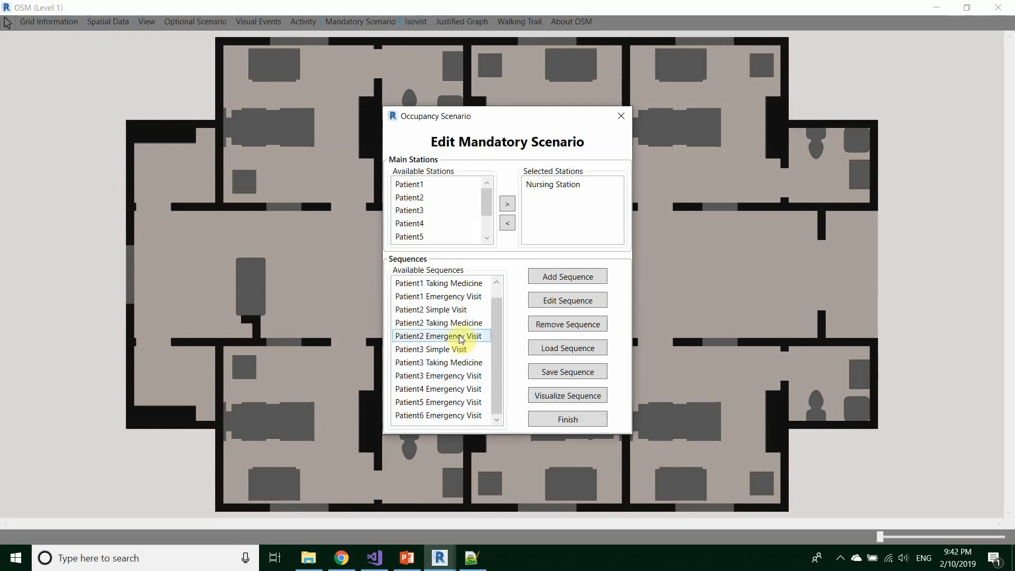
pyautogui.click(449, 389)
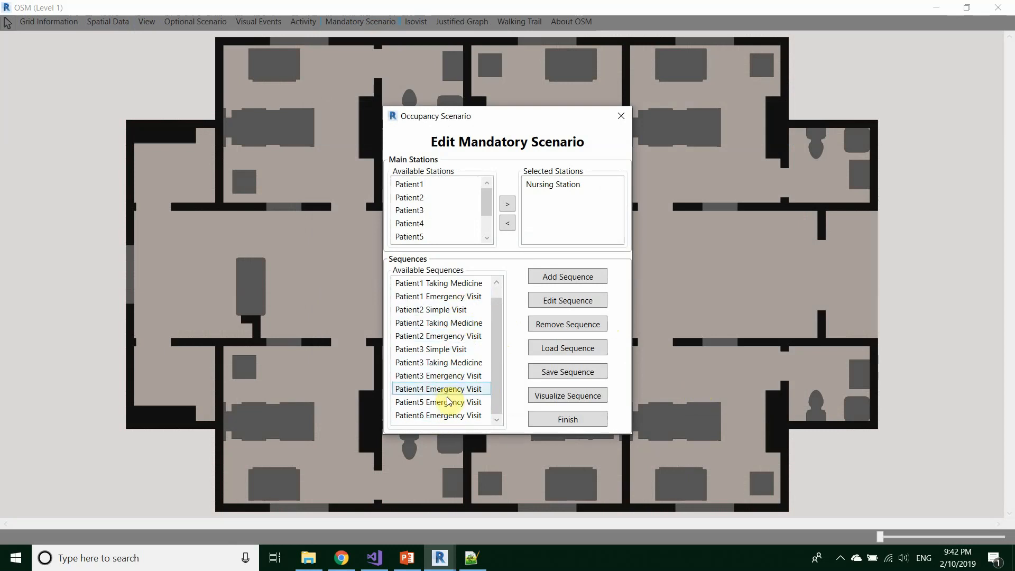
pyautogui.click(448, 416)
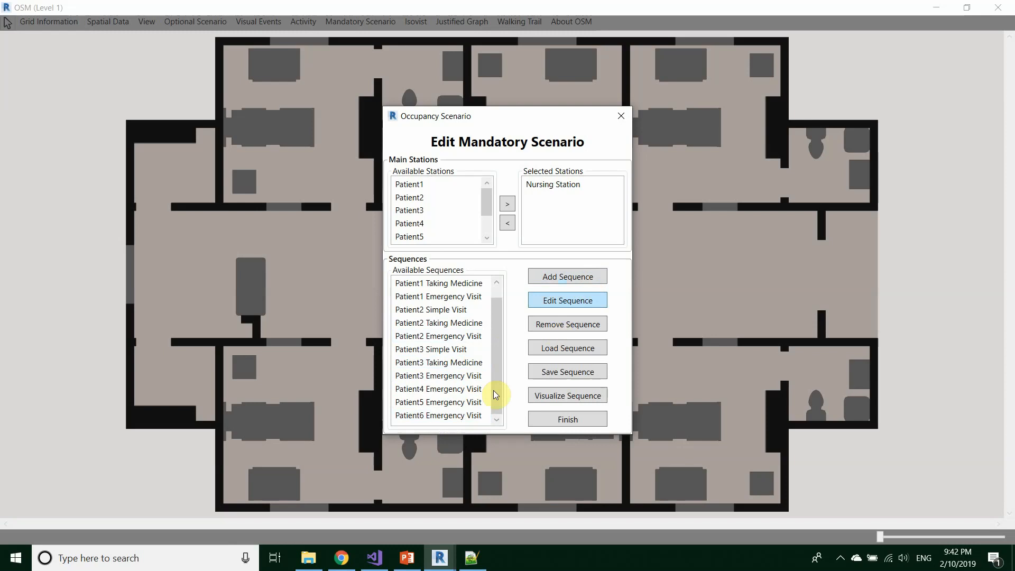
pyautogui.click(457, 415)
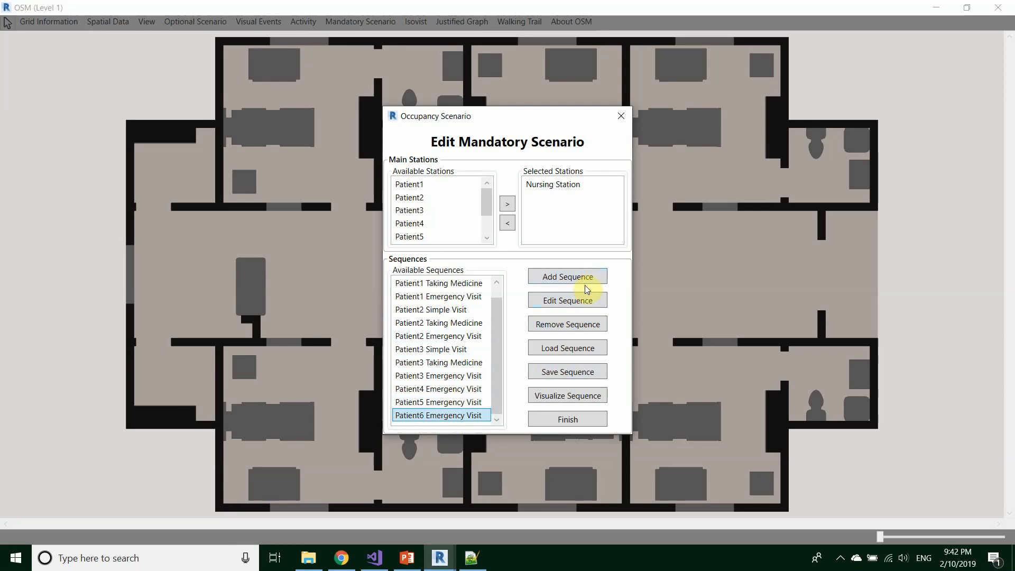
pyautogui.click(575, 301)
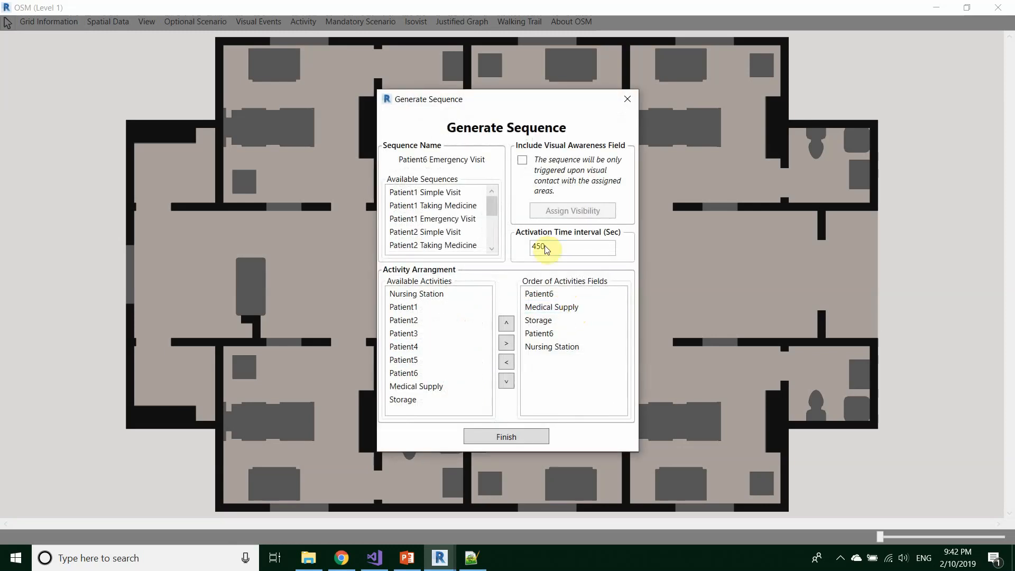
pyautogui.click(523, 160)
# Assign visibility to the sequence by drawing a rectangular vantage area over the bed in the plan's upper-left patient room
pyautogui.click(582, 211)
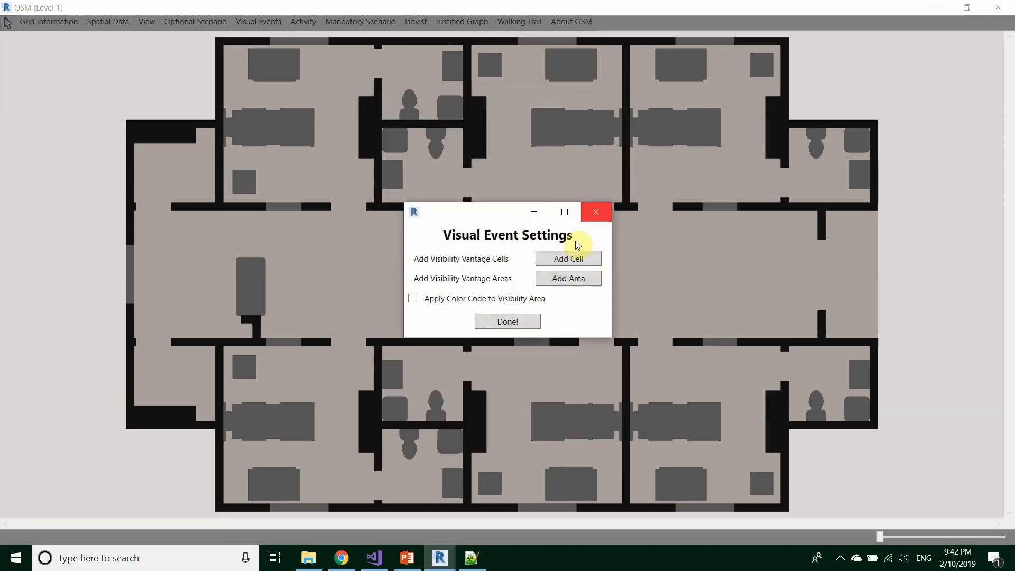
pyautogui.click(563, 283)
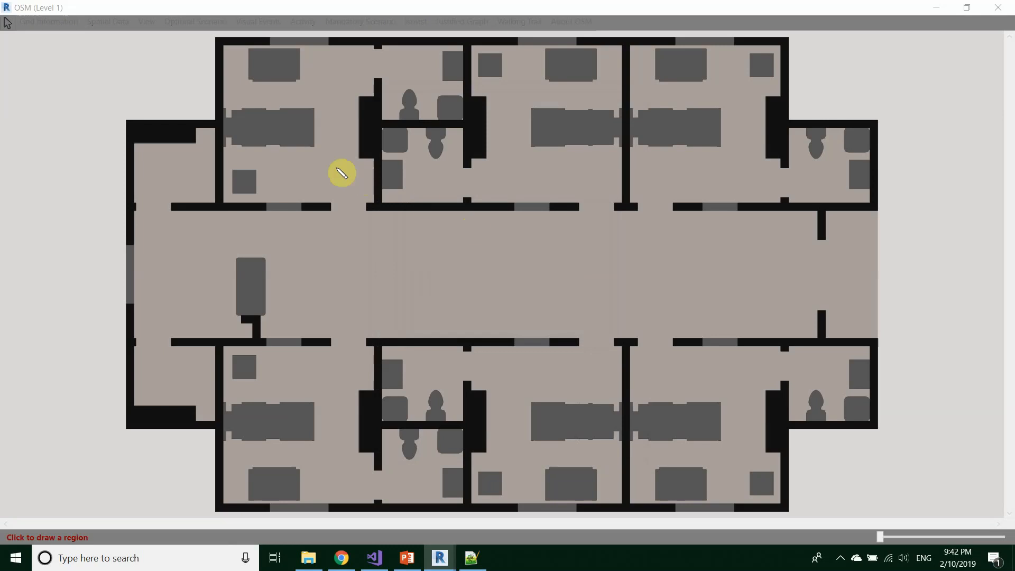
pyautogui.click(309, 141)
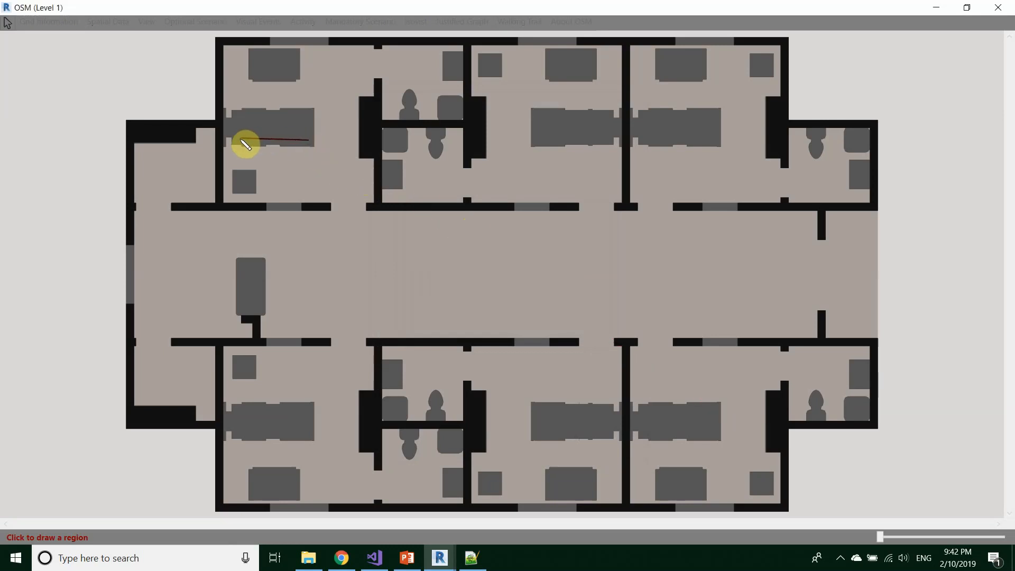
pyautogui.click(236, 141)
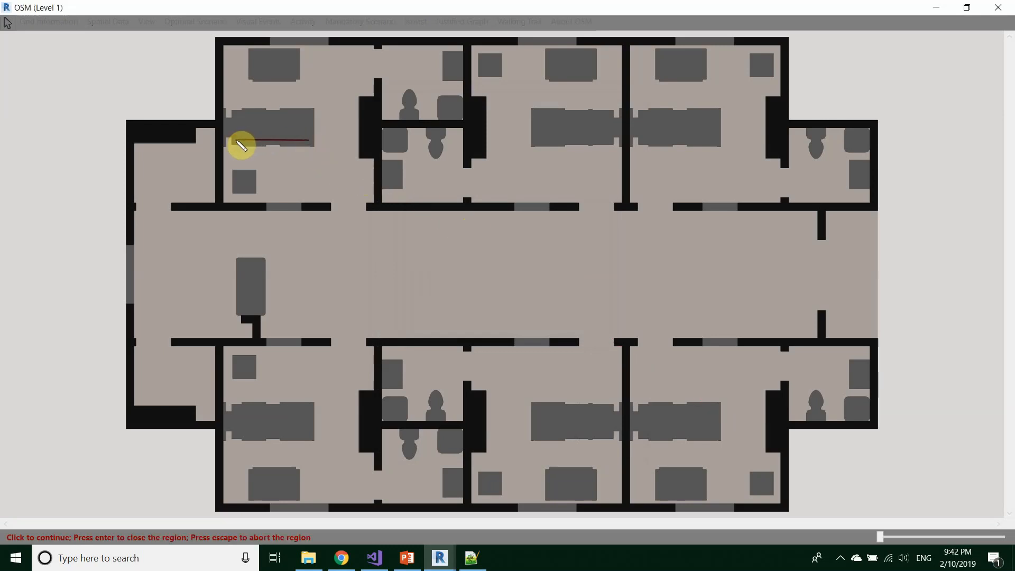
pyautogui.click(236, 114)
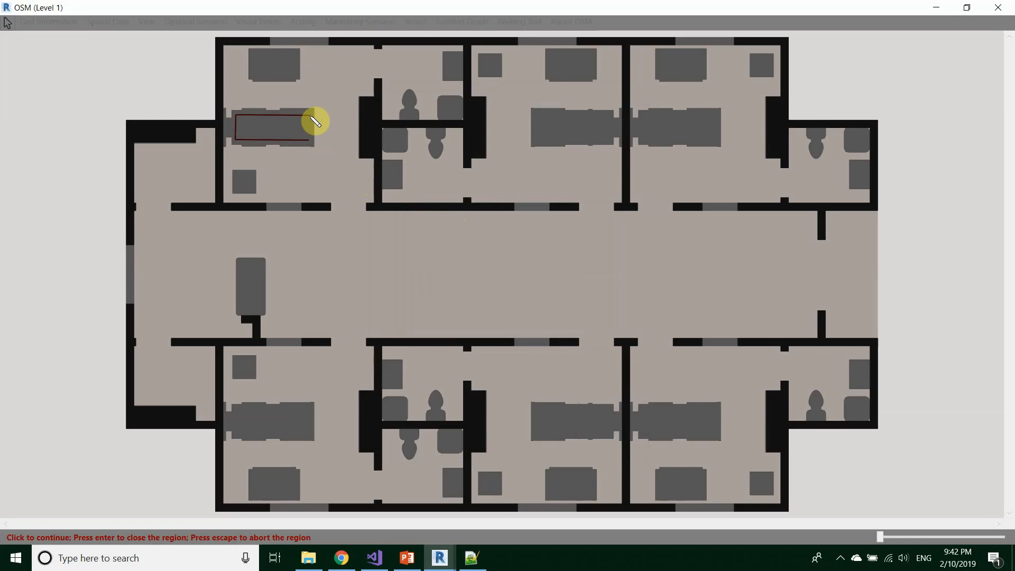
pyautogui.click(310, 115)
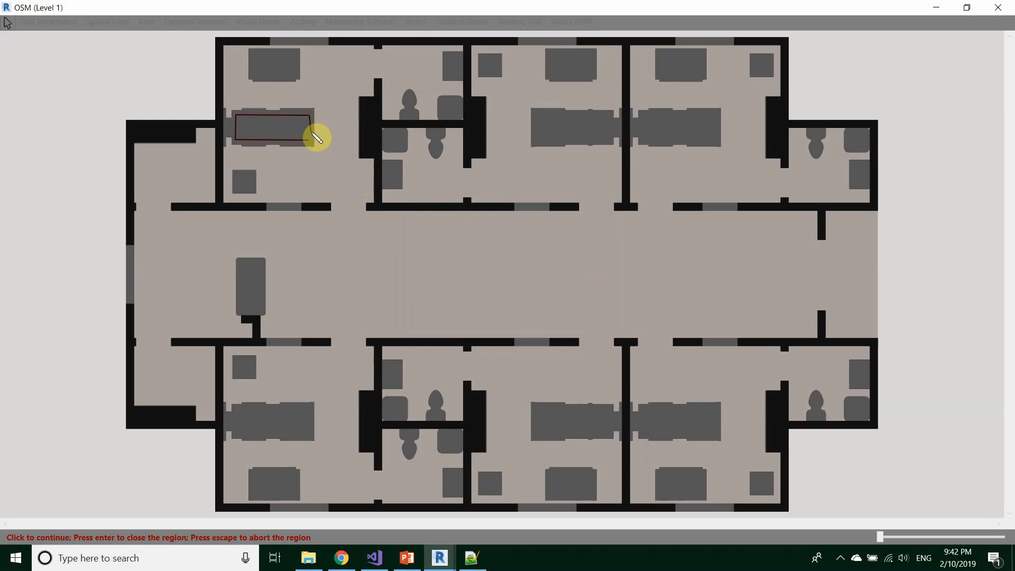
pyautogui.press('Return')
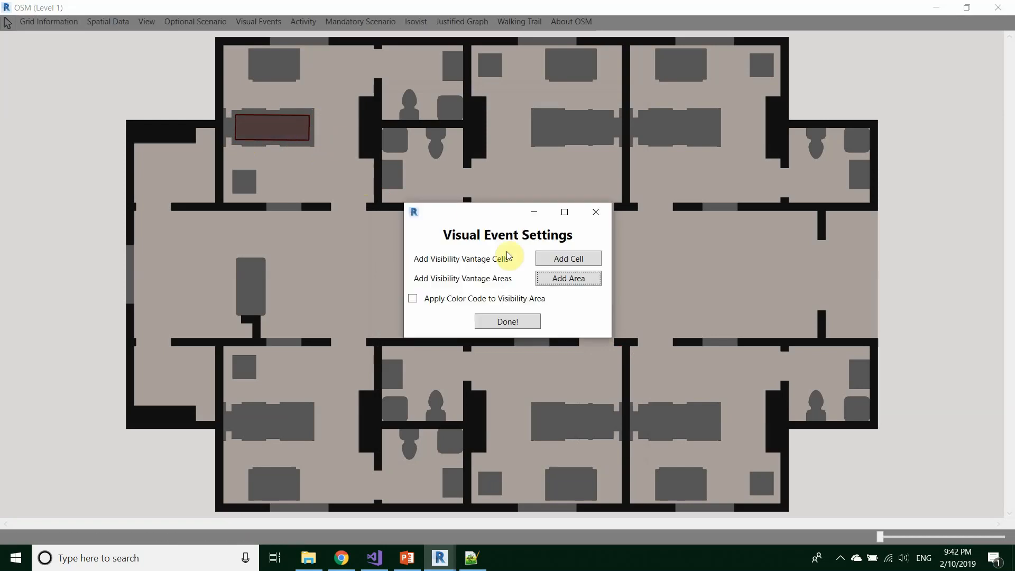
pyautogui.click(512, 321)
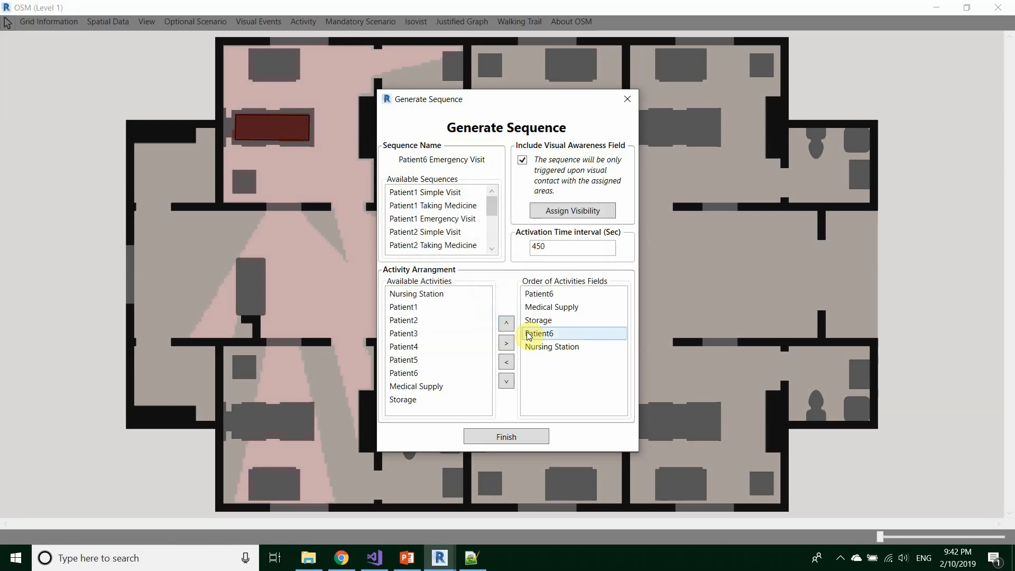
# Finish the sequence and mandatory scenario edits, and close the resulting report without saving it
pyautogui.click(512, 436)
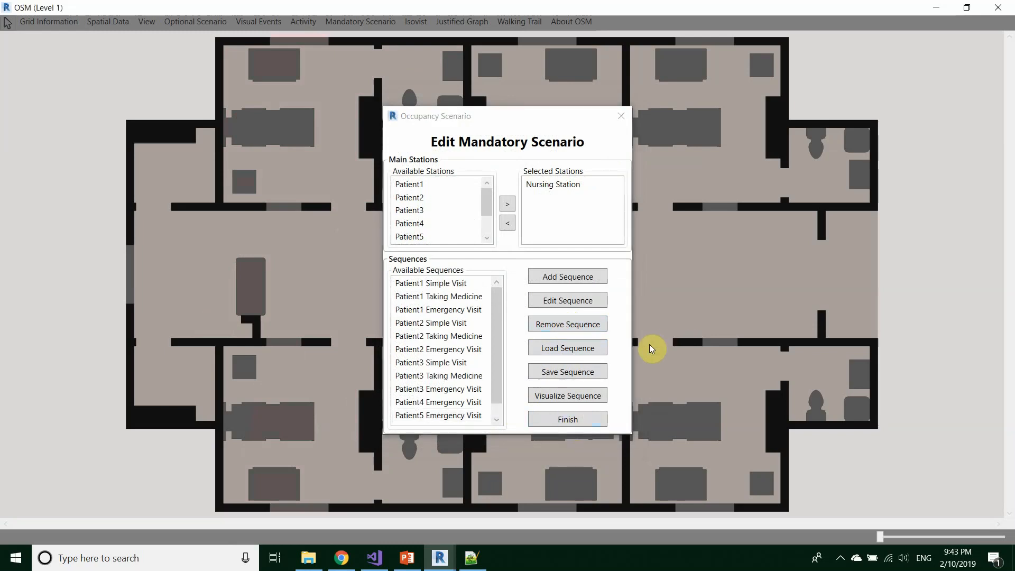
pyautogui.click(580, 422)
pyautogui.click(582, 423)
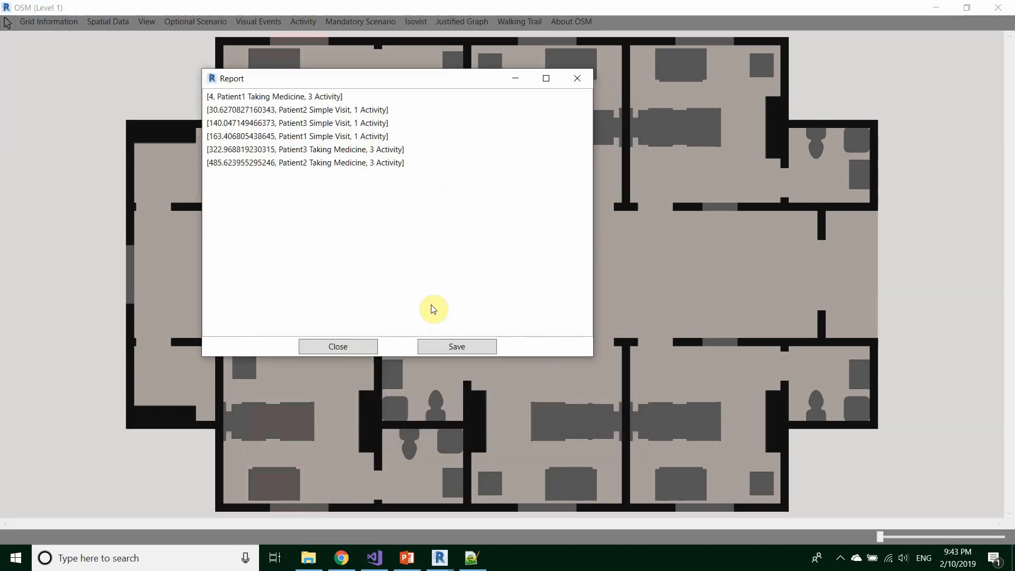
pyautogui.moveTo(377, 85); pyautogui.dragTo(489, 104)
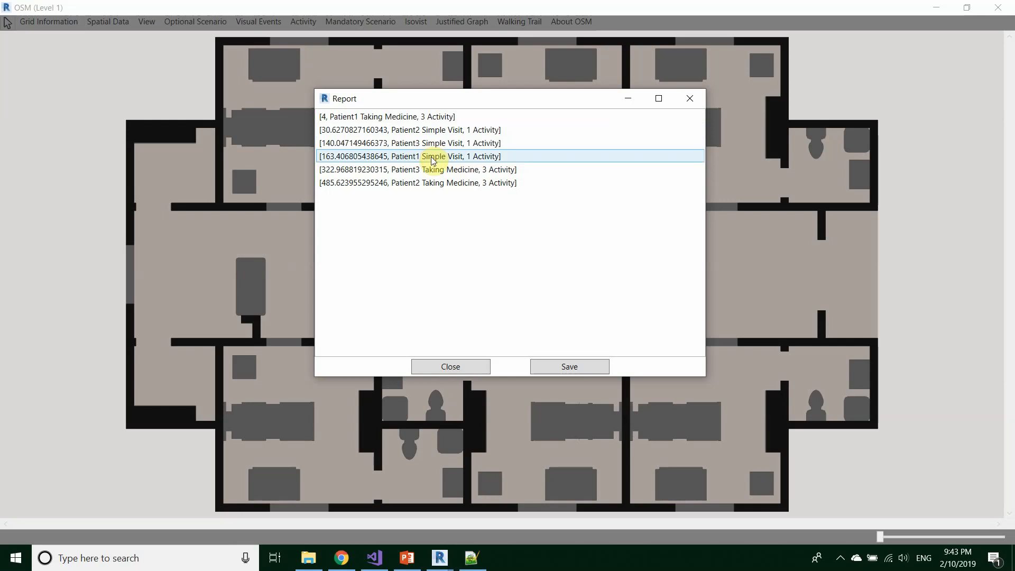
pyautogui.click(451, 366)
# Visualize the Patient6 Emergency Visit sequence using a force trajectory with a step size of 0.1
pyautogui.click(365, 21)
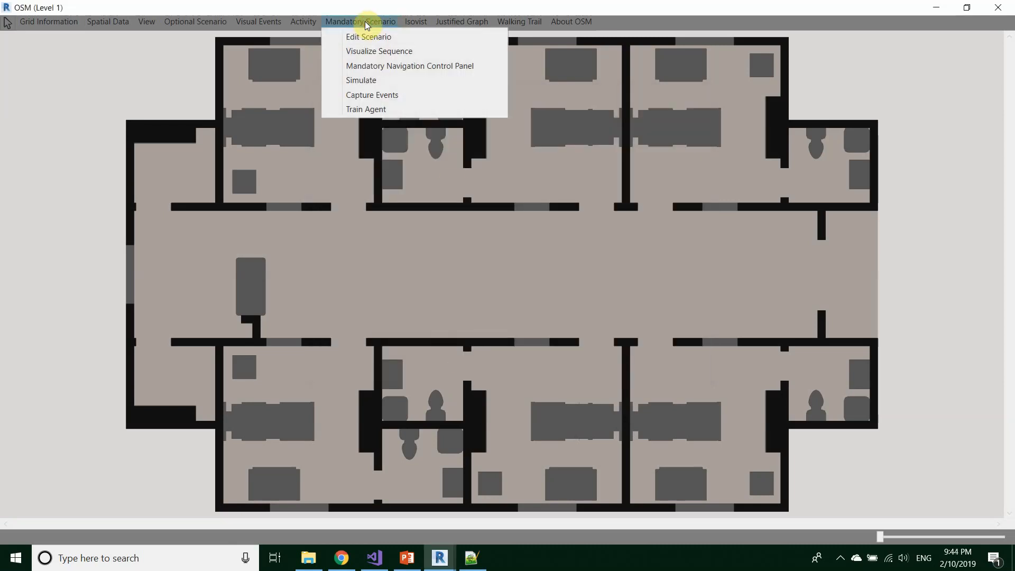
pyautogui.click(392, 53)
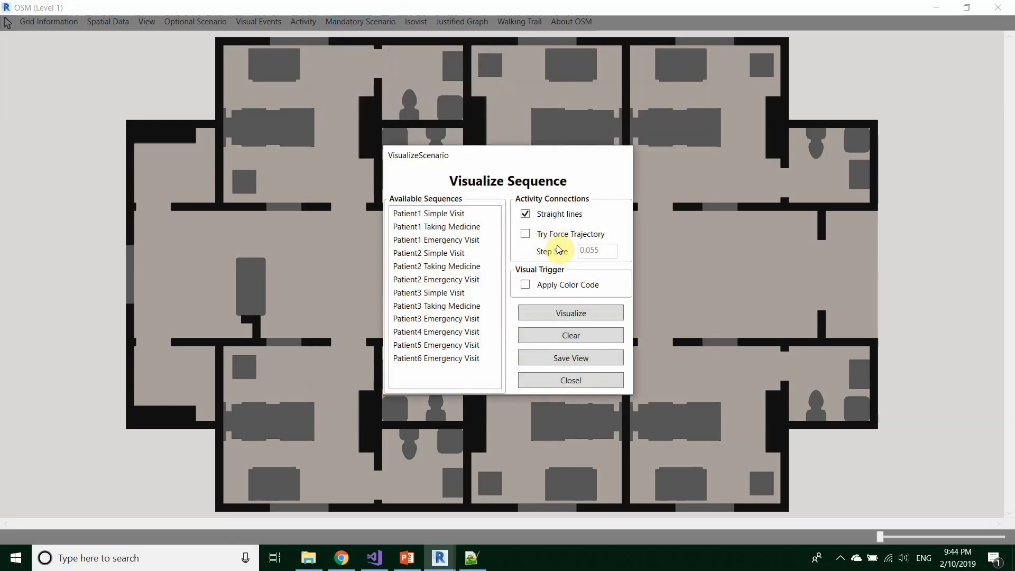
pyautogui.click(470, 363)
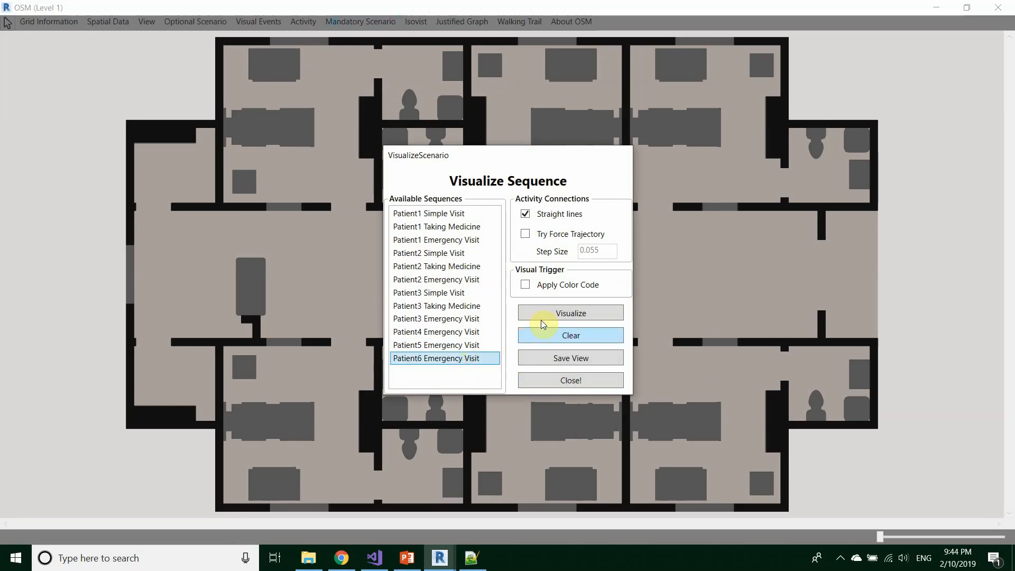
pyautogui.moveTo(560, 167); pyautogui.dragTo(903, 130)
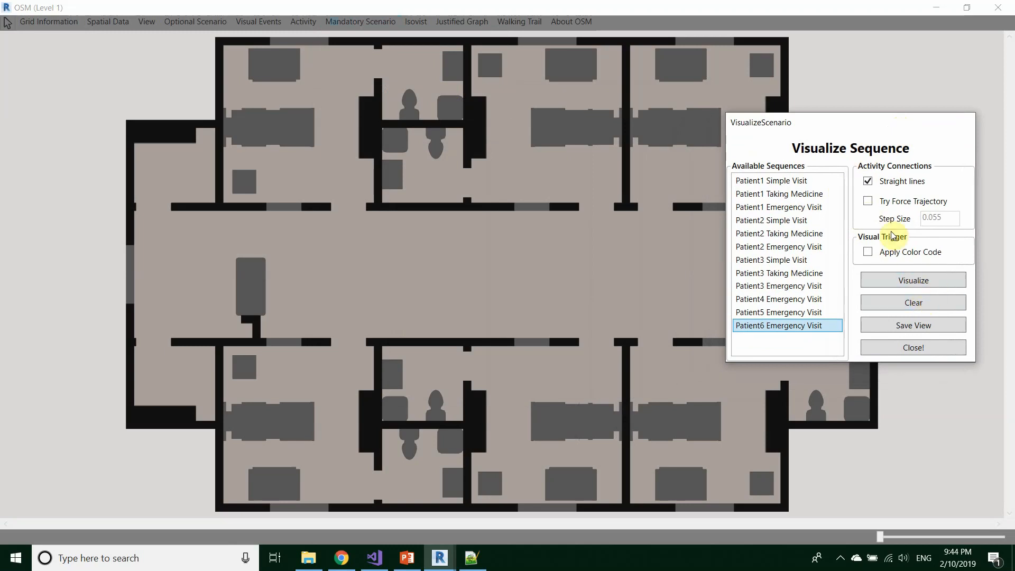
pyautogui.click(868, 201)
pyautogui.moveTo(931, 217); pyautogui.dragTo(958, 220)
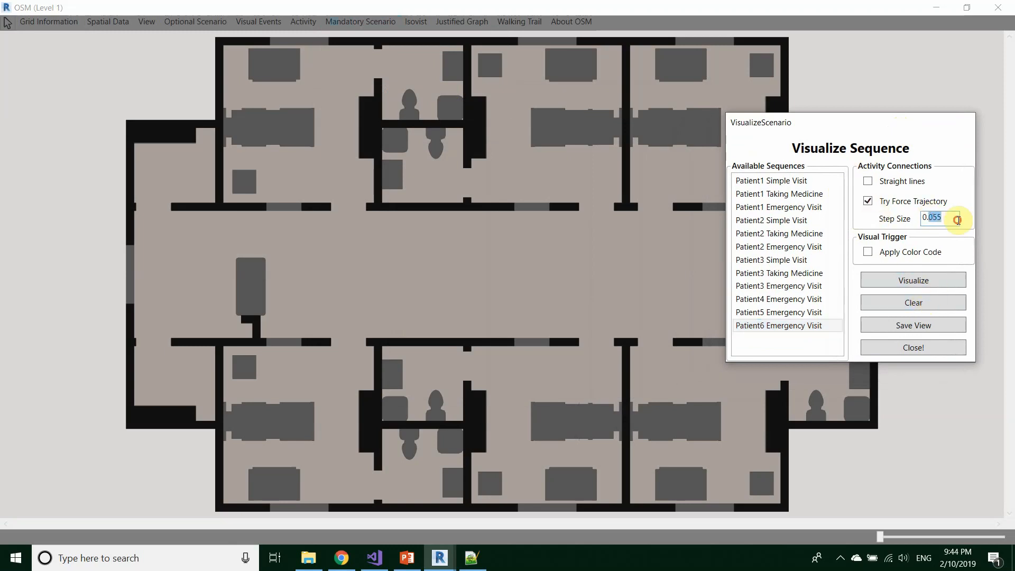
pyautogui.write('1')
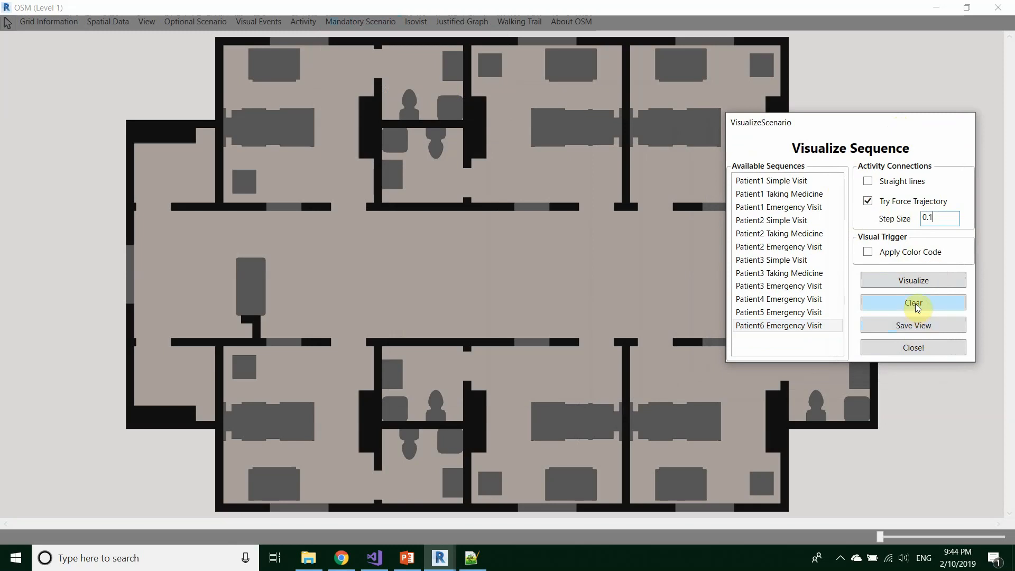
pyautogui.click(927, 284)
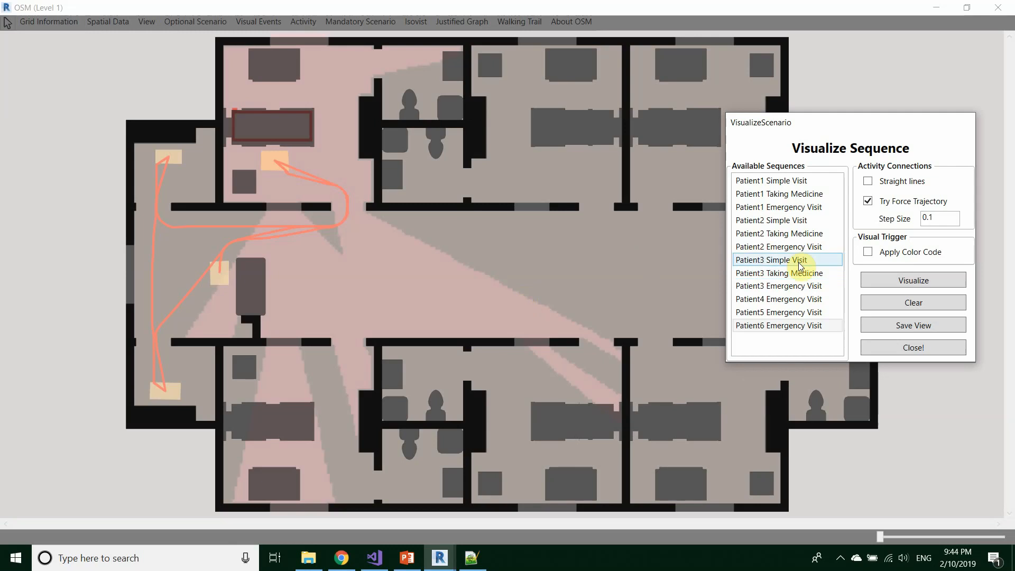
# Visualize the Patient5, Patient4 and Patient3 Emergency Visit sequences one after another with the same force trajectory settings
pyautogui.click(785, 312)
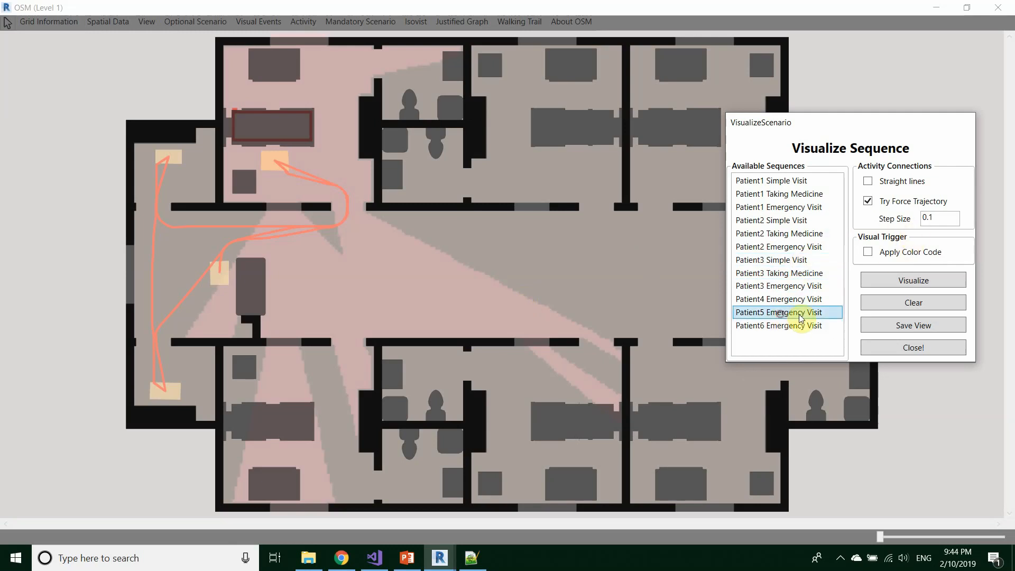
pyautogui.click(925, 283)
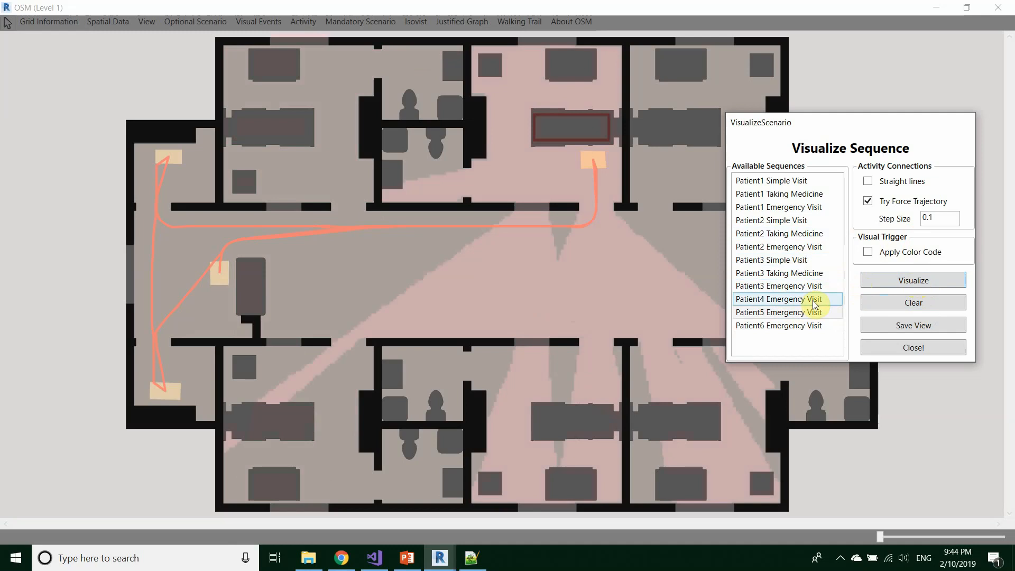
pyautogui.click(815, 300)
pyautogui.click(903, 280)
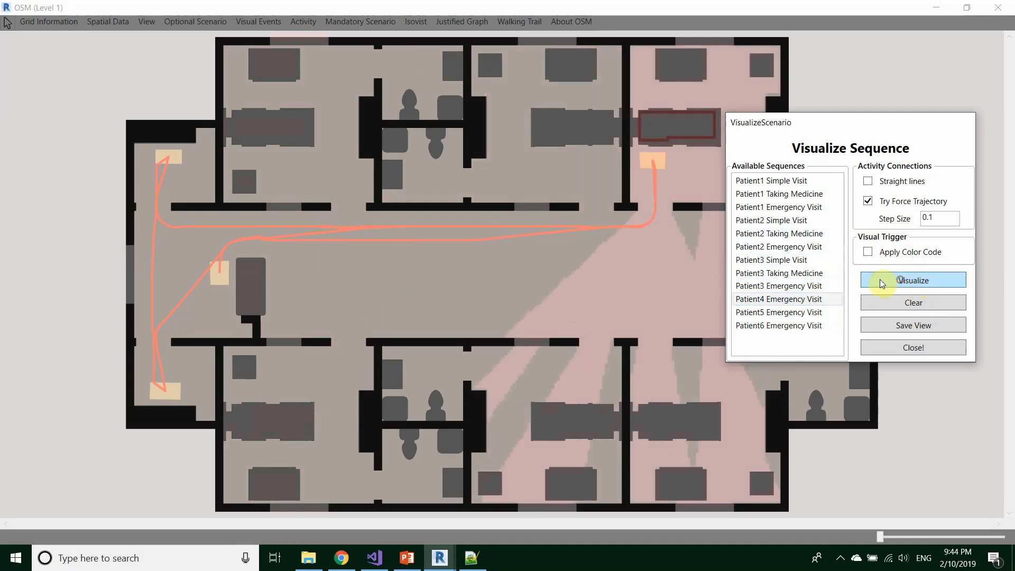
pyautogui.click(803, 286)
pyautogui.click(901, 282)
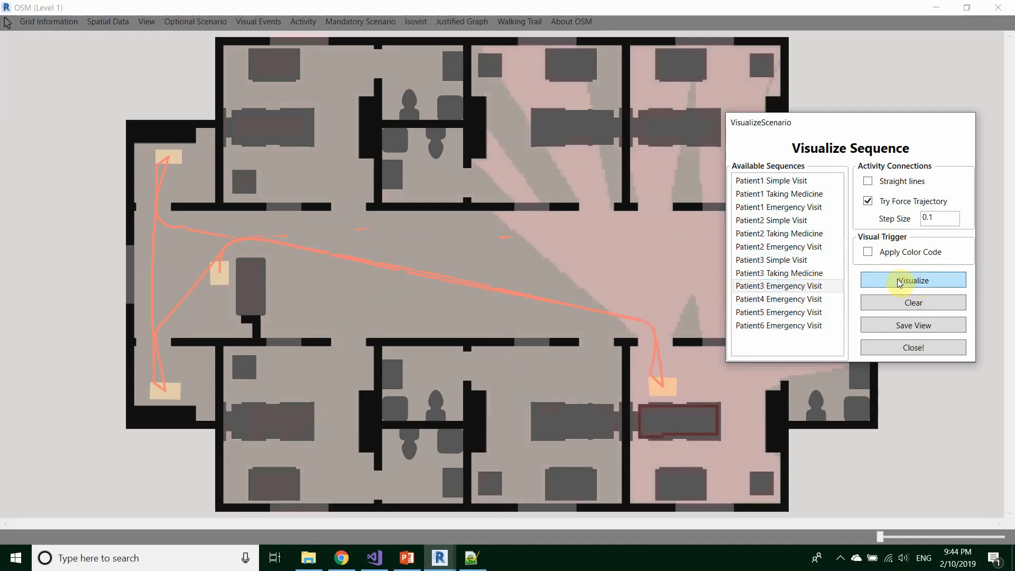
# Visualize the Patient2 and Patient1 Emergency Visit sequences, and clear the drawn sequence before closing the visualization dialog
pyautogui.click(814, 273)
pyautogui.keyDown('ctrl'); pyautogui.click(798, 260); pyautogui.keyUp('ctrl')
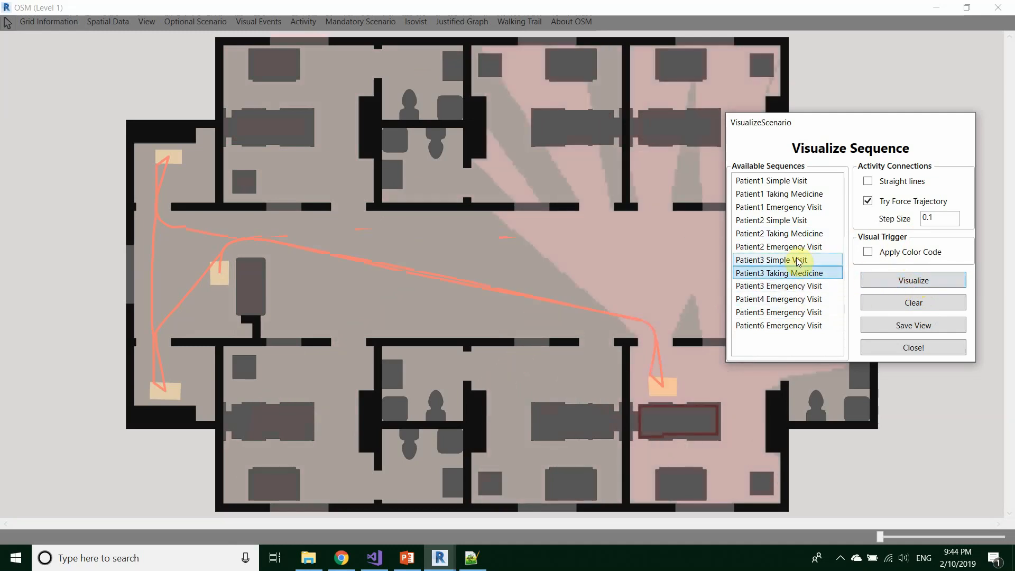
pyautogui.click(796, 233)
pyautogui.click(798, 247)
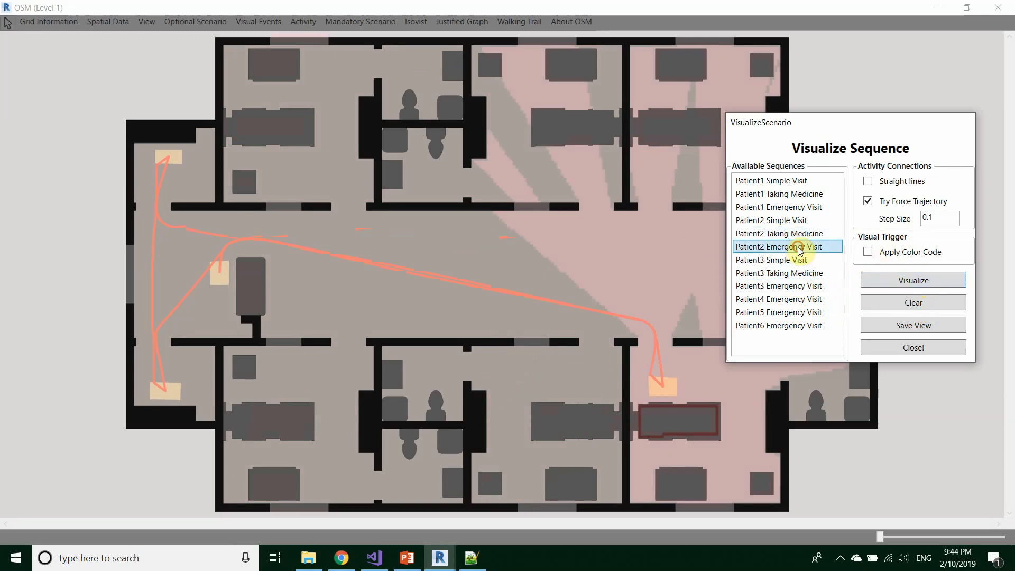
pyautogui.click(921, 284)
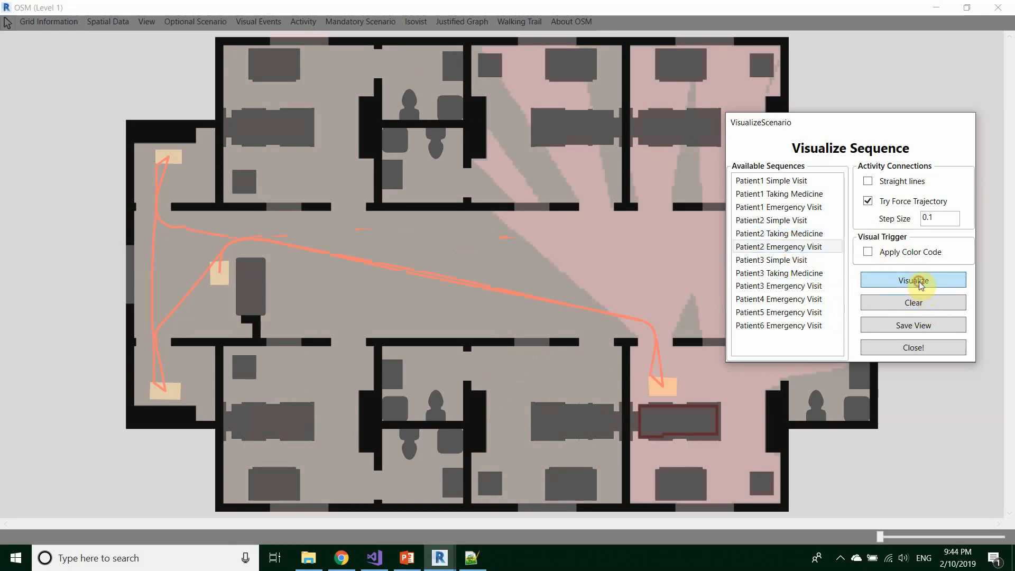
pyautogui.click(751, 207)
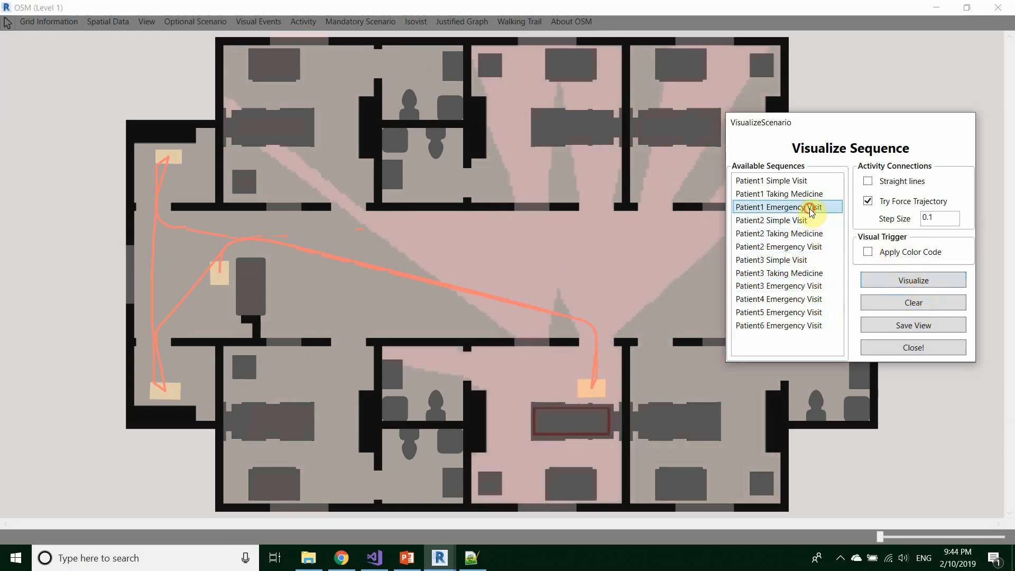
pyautogui.click(921, 284)
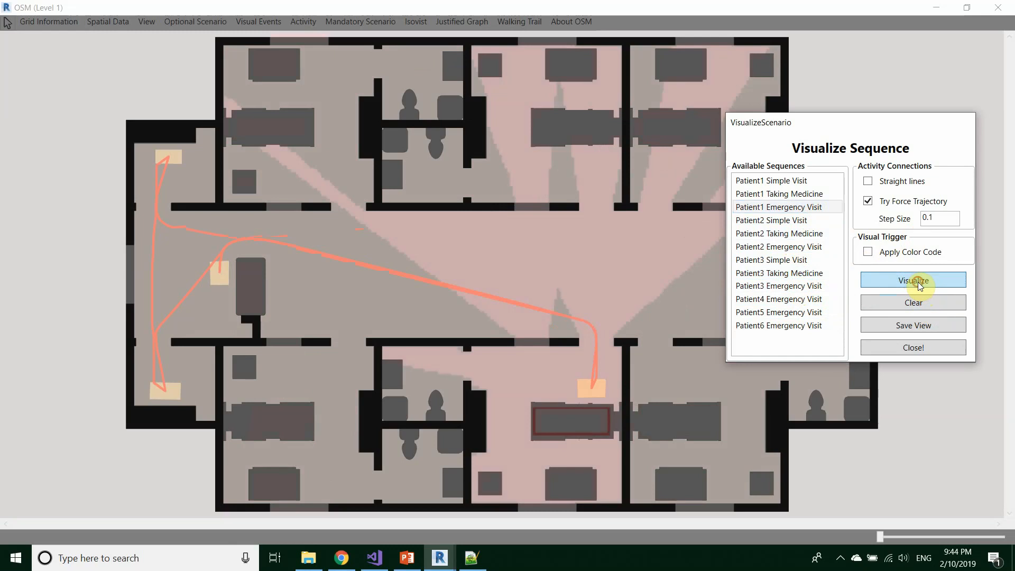
pyautogui.click(911, 305)
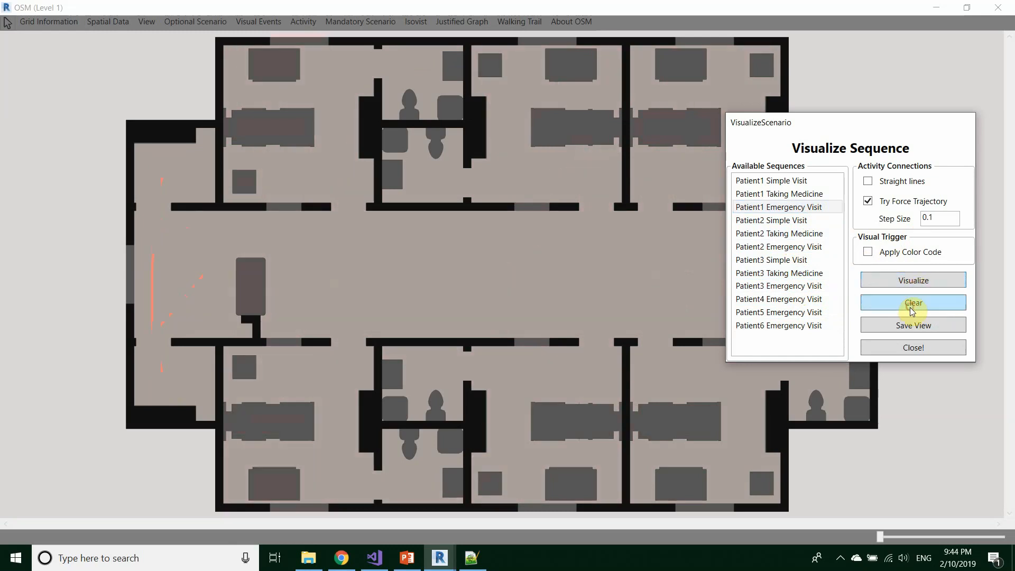
pyautogui.click(899, 350)
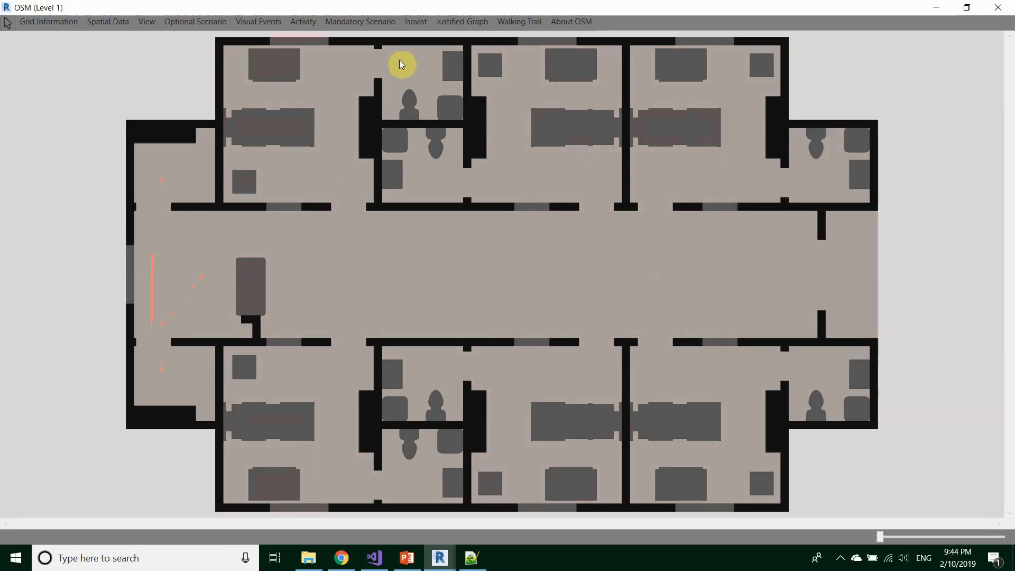
# Open the Mandatory Navigation Control Panel clear of the rooms and locate the agent in the floor plan
pyautogui.click(362, 22)
pyautogui.click(387, 66)
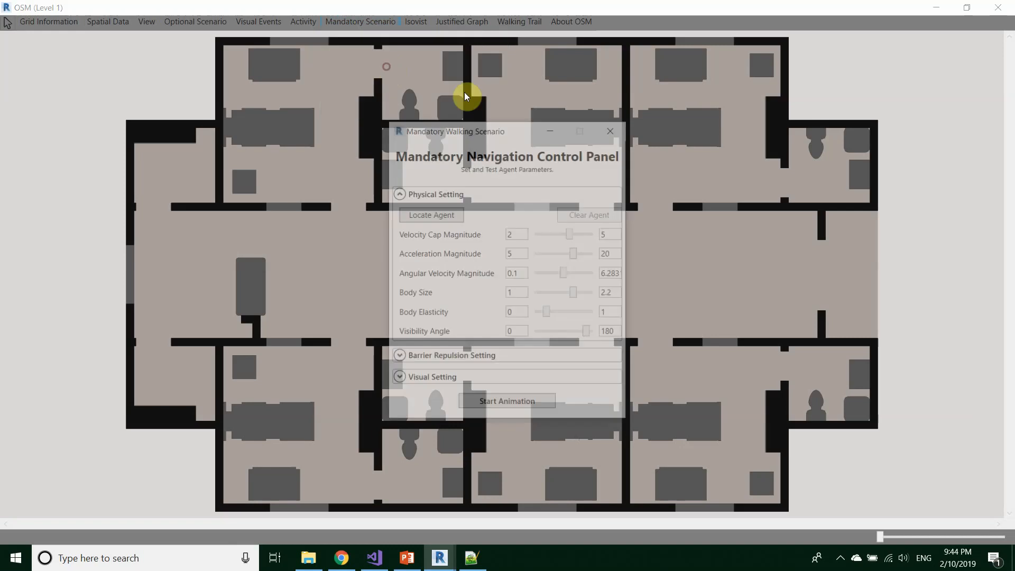
pyautogui.moveTo(505, 130); pyautogui.dragTo(863, 112)
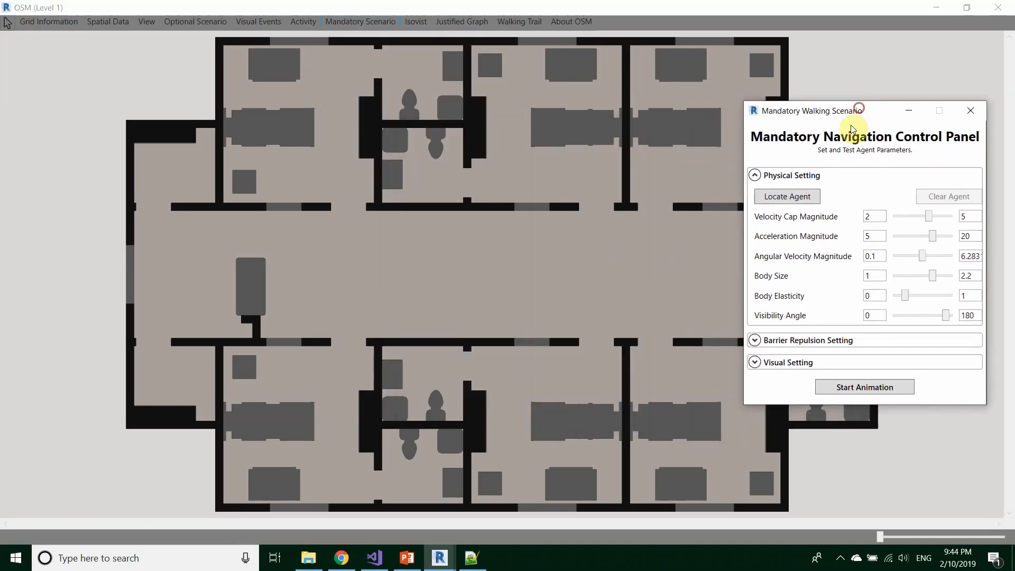
pyautogui.click(788, 196)
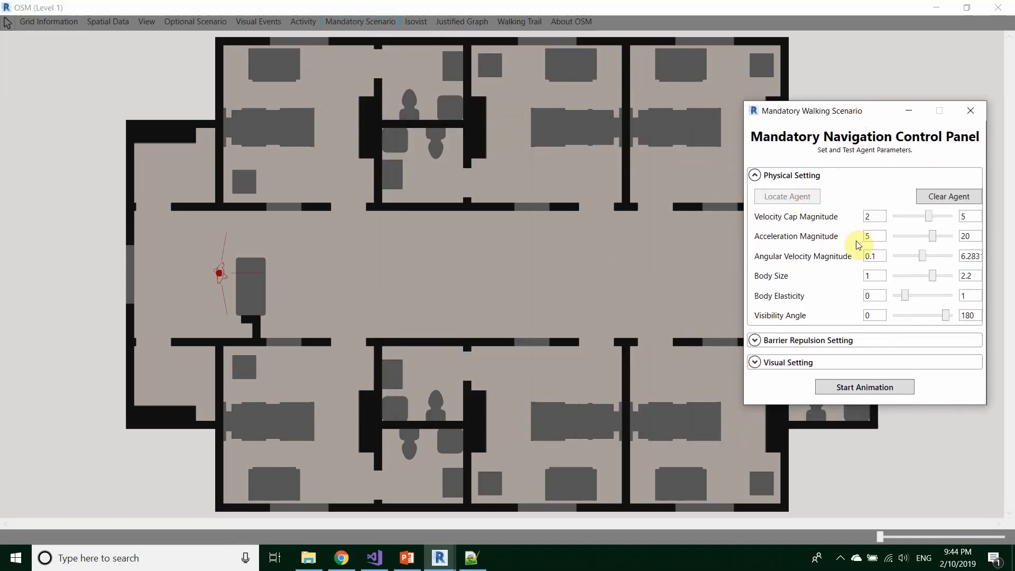
# Increase the agent's stroke thickness, enable A Sequence Visually Triggered and Show Destination Area, and start the animation
pyautogui.click(846, 363)
pyautogui.moveTo(908, 381); pyautogui.dragTo(939, 379)
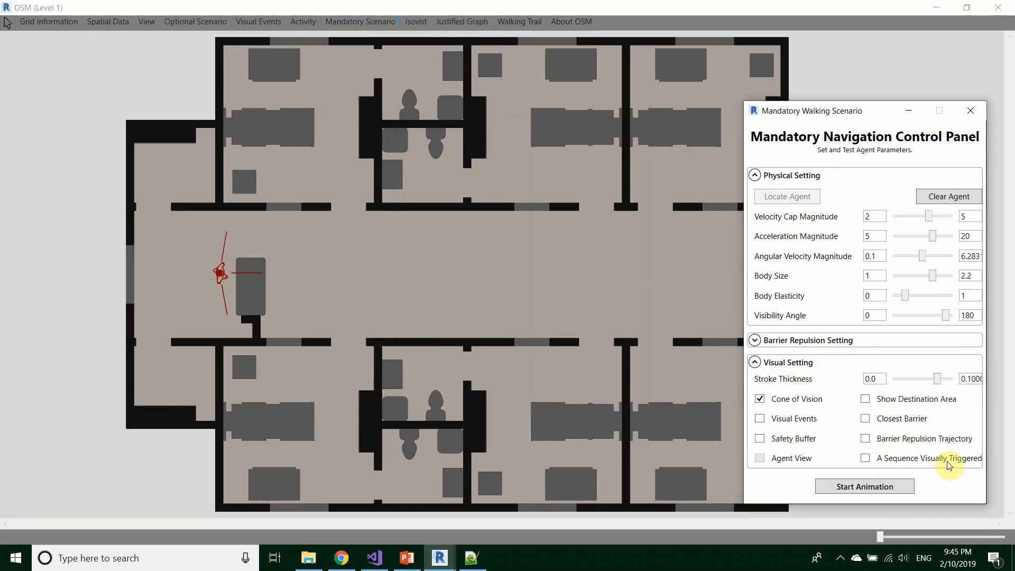
pyautogui.click(866, 458)
pyautogui.click(802, 176)
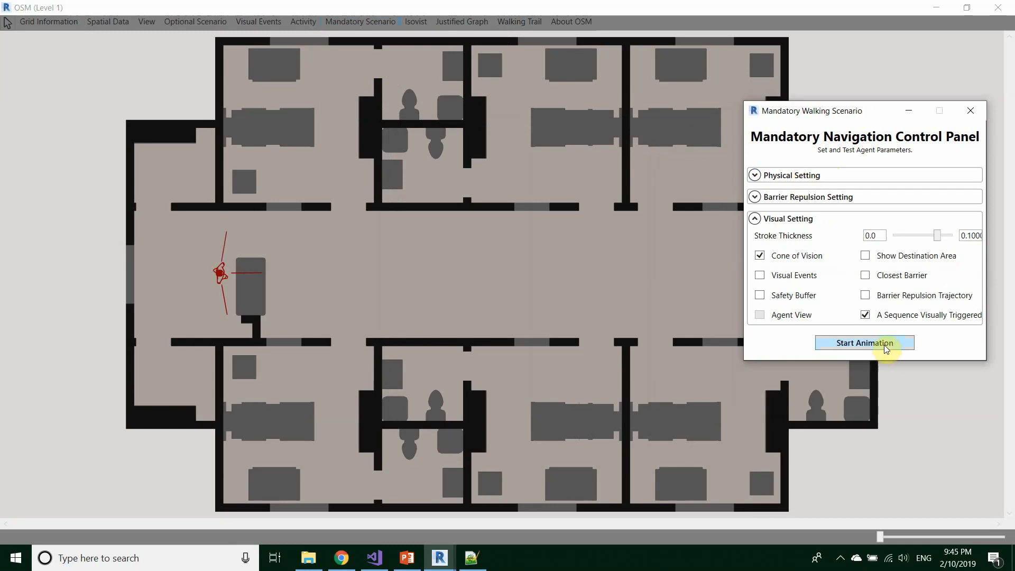
pyautogui.click(866, 256)
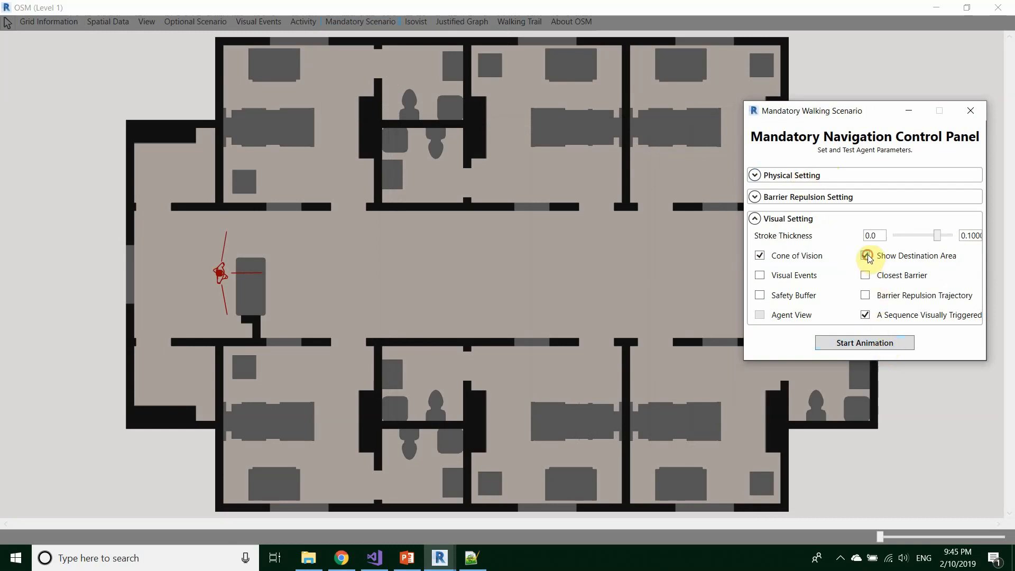
pyautogui.click(867, 341)
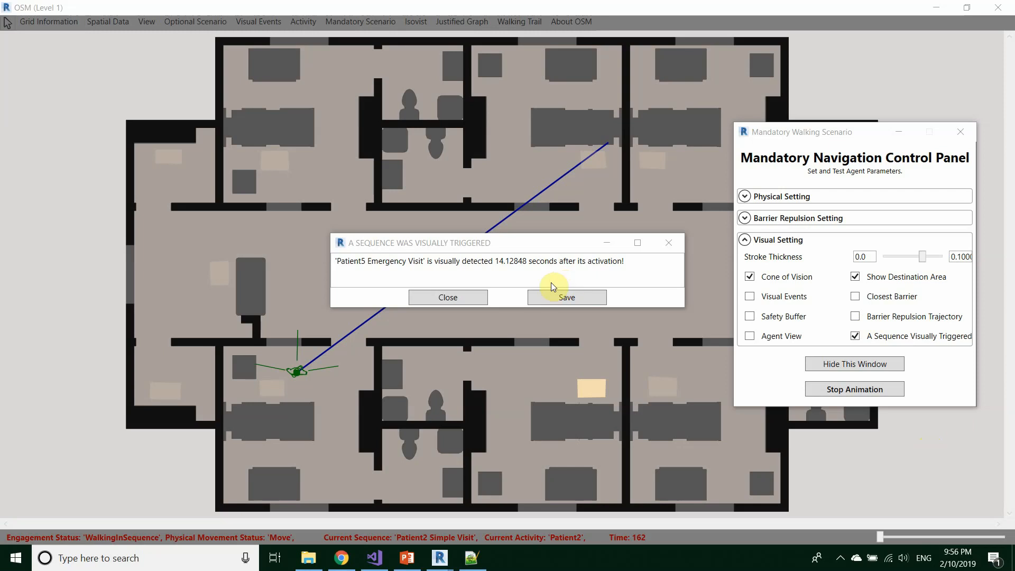
# Review and dismiss each visually triggered sequence report so the animation continues, moving the last report off the agent
pyautogui.click(516, 265)
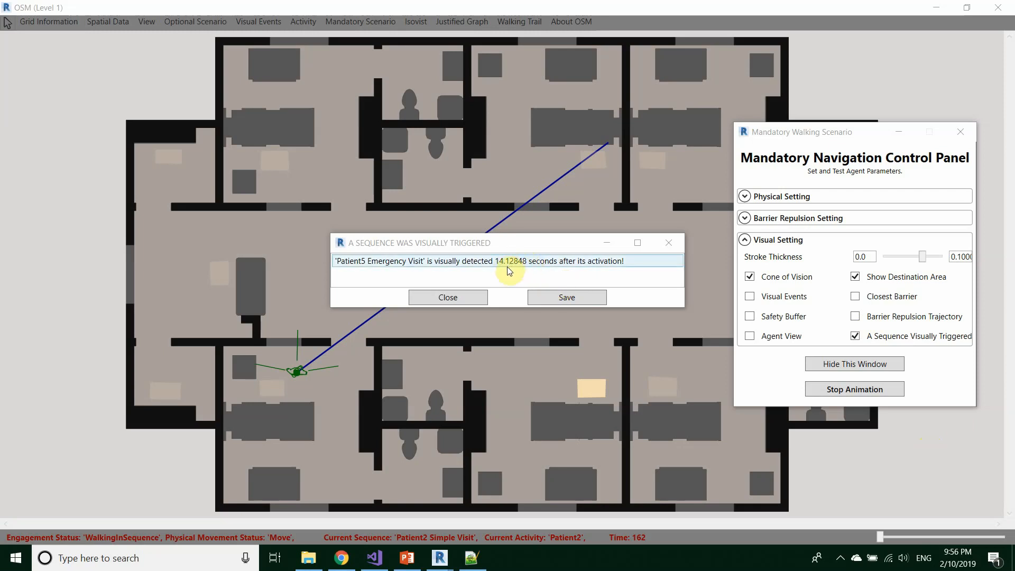
pyautogui.click(461, 297)
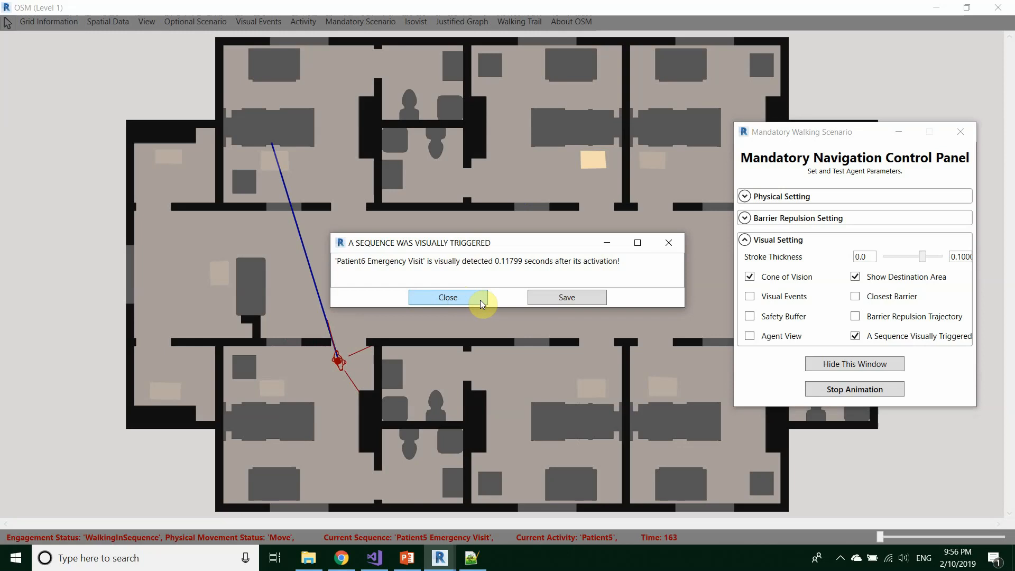
pyautogui.click(478, 297)
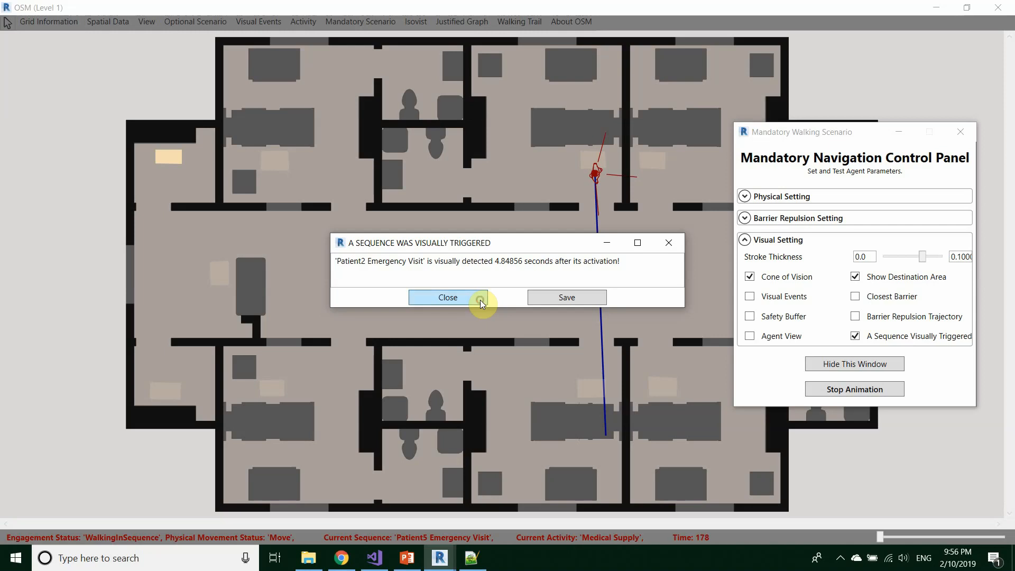
pyautogui.click(480, 300)
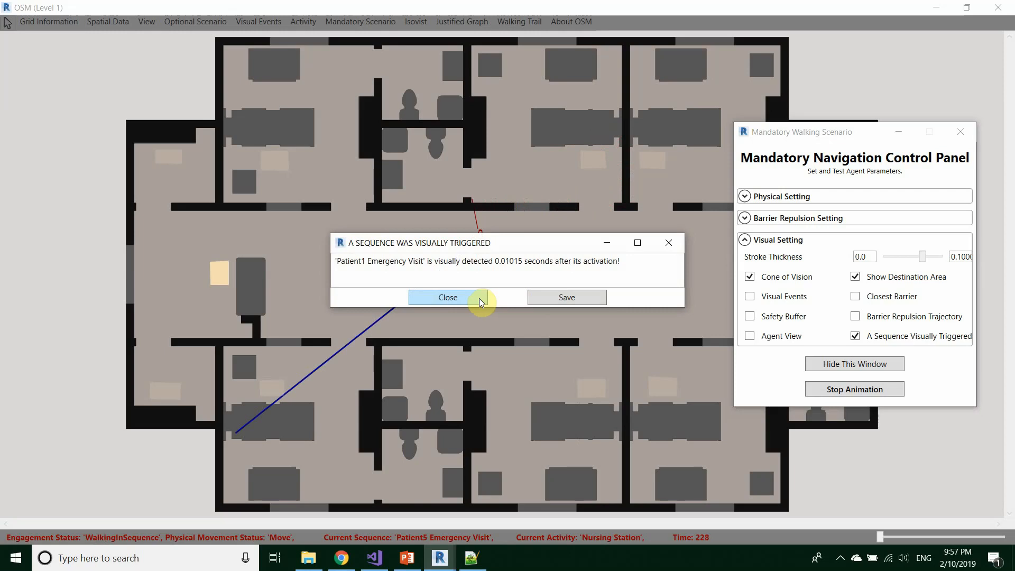
pyautogui.moveTo(485, 244); pyautogui.dragTo(514, 101)
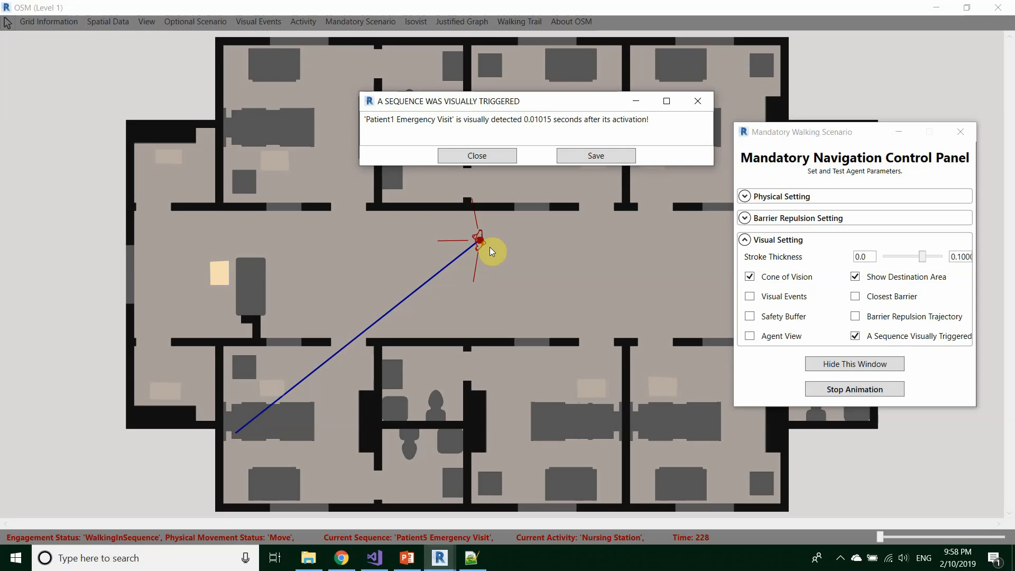
pyautogui.click(485, 156)
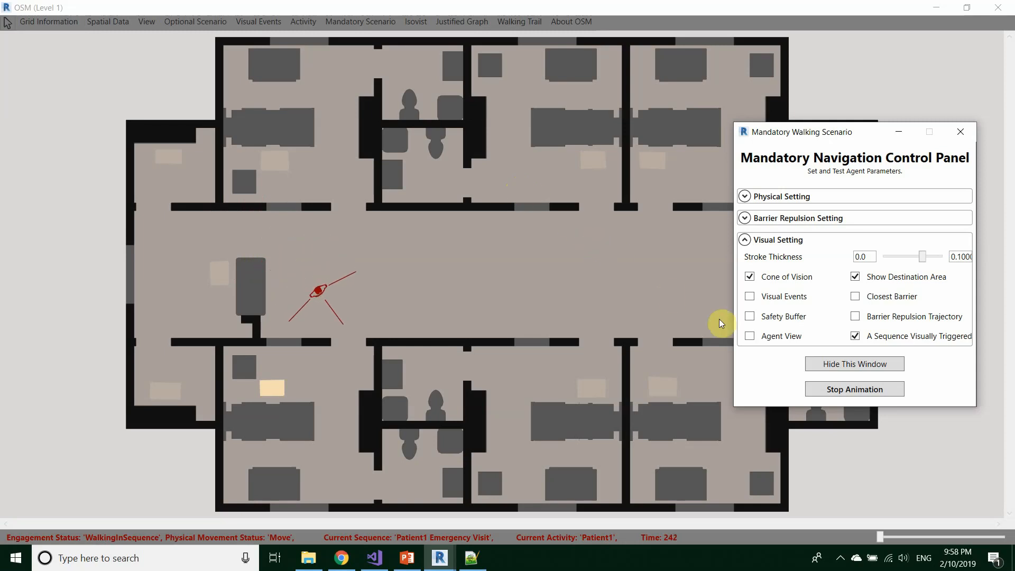
# Stop the walking animation and close the Mandatory Navigation Control Panel
pyautogui.click(849, 390)
pyautogui.click(462, 406)
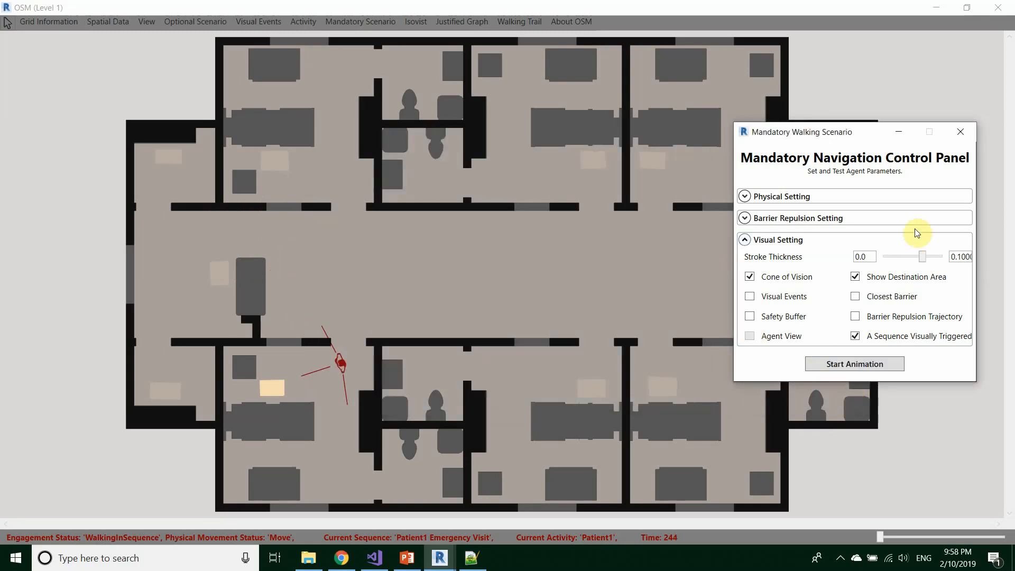
pyautogui.click(894, 199)
pyautogui.click(936, 218)
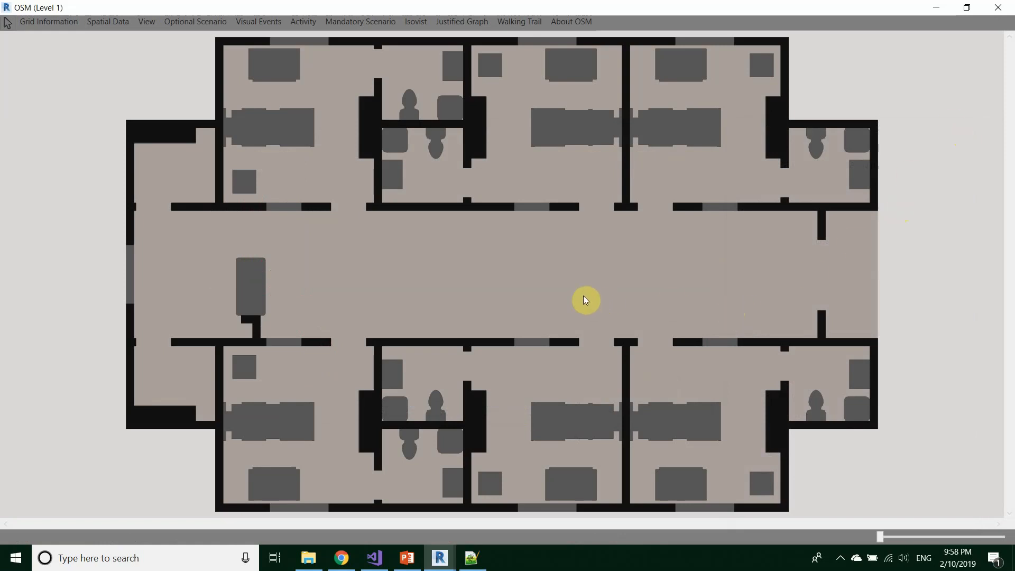
# Simulate the mandatory scenario as Simulation1 with a 20 ms time step over 15 hours, and dismiss the completion report
pyautogui.click(370, 22)
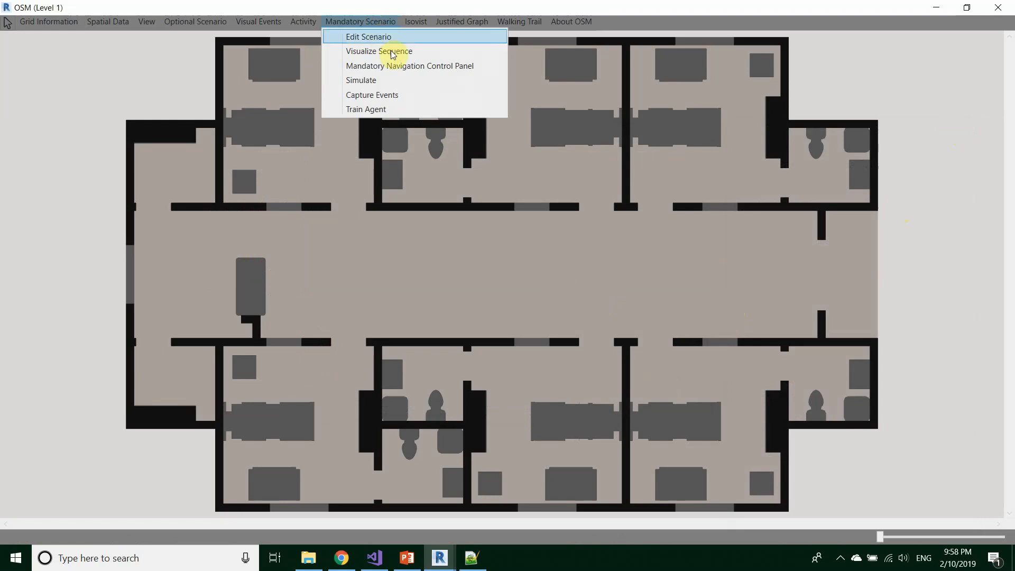
pyautogui.click(405, 82)
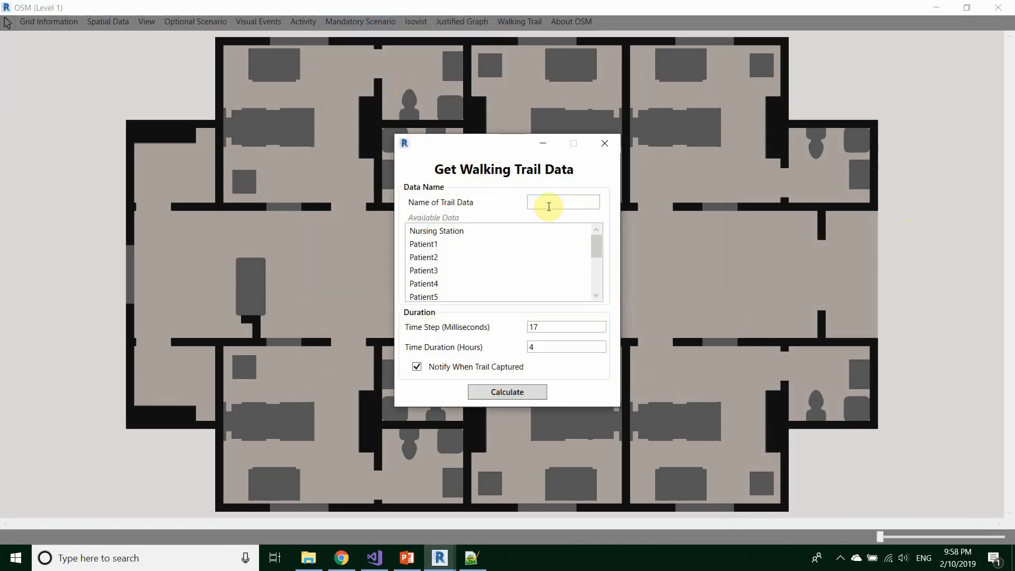
pyautogui.click(545, 202)
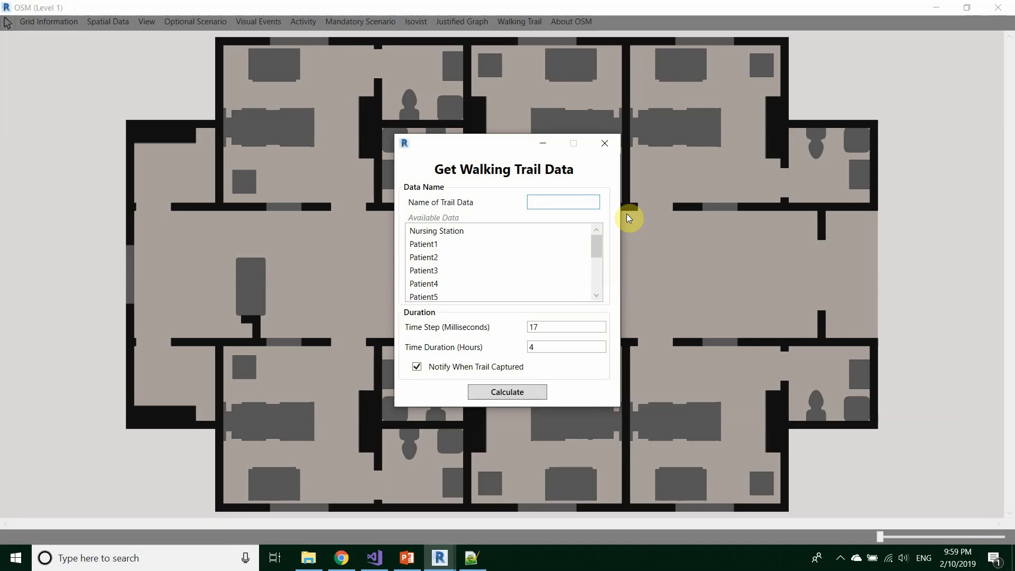
pyautogui.write('Simulation1')
pyautogui.doubleClick(546, 327)
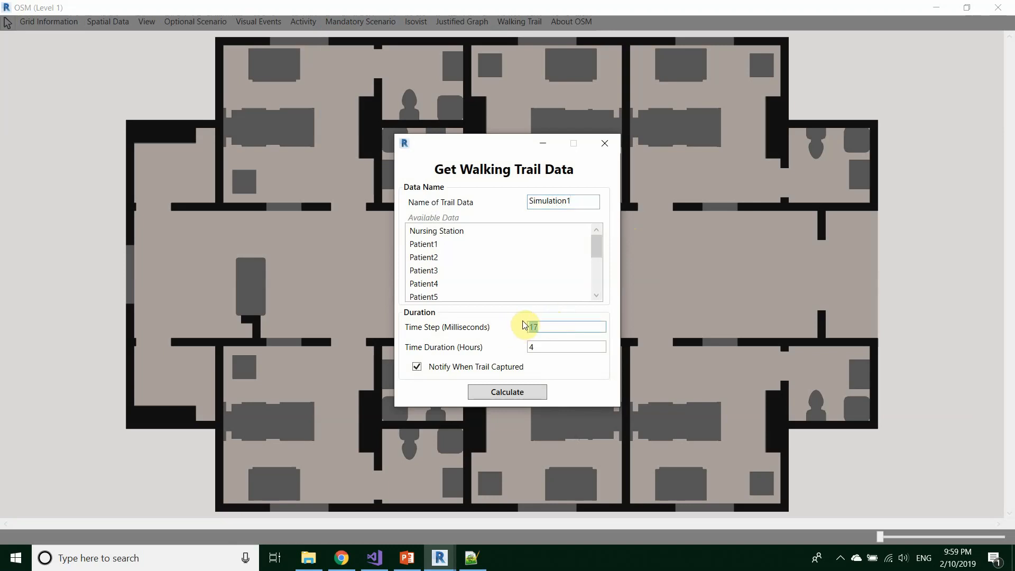
pyautogui.write('20')
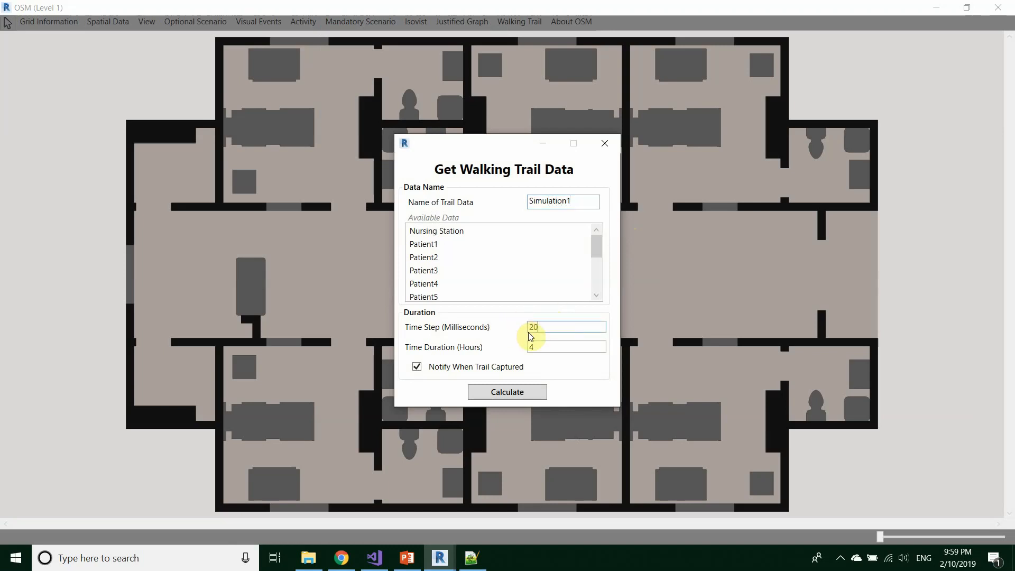
pyautogui.doubleClick(532, 347)
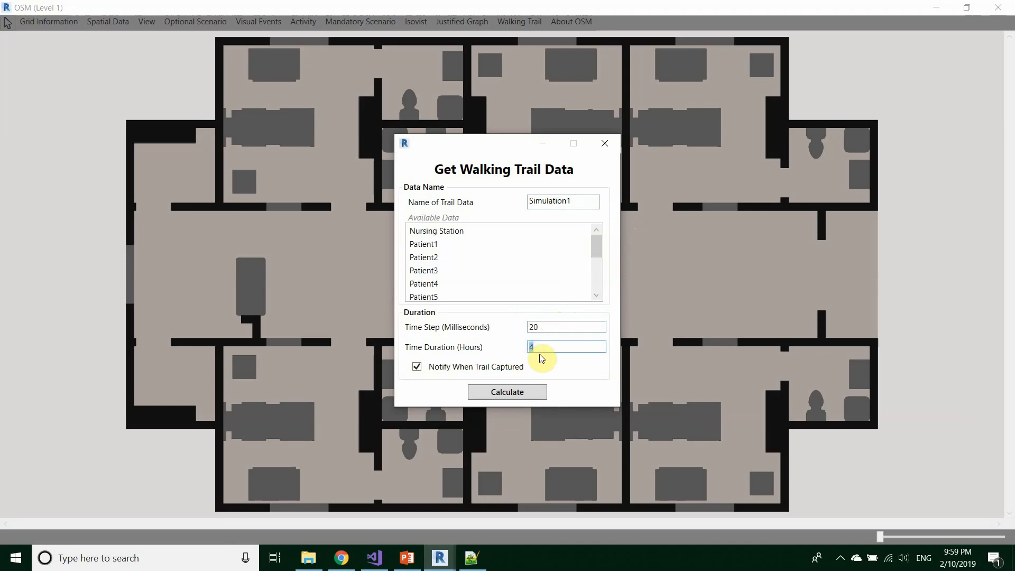
pyautogui.write('15')
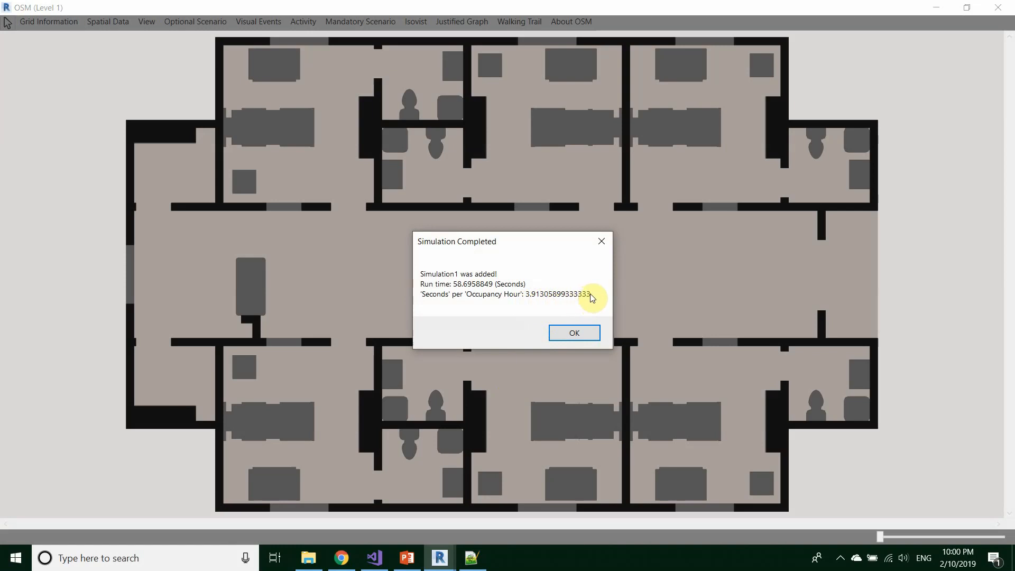
pyautogui.click(575, 332)
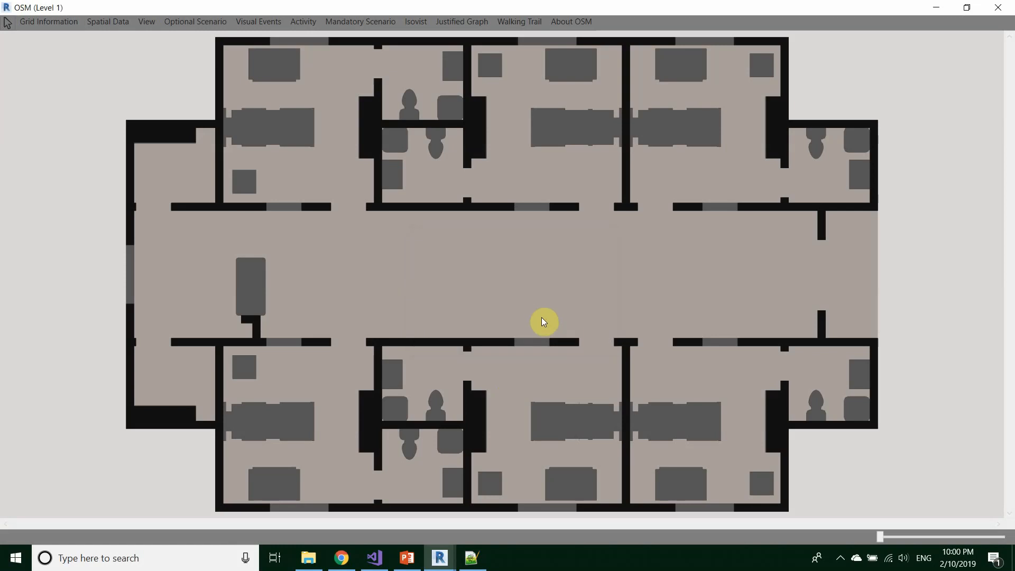
# Review the Simulation1 statistics and transcript in the Spatial Data Control Panel, widened to show the full text, and close it
pyautogui.click(108, 22)
pyautogui.click(169, 152)
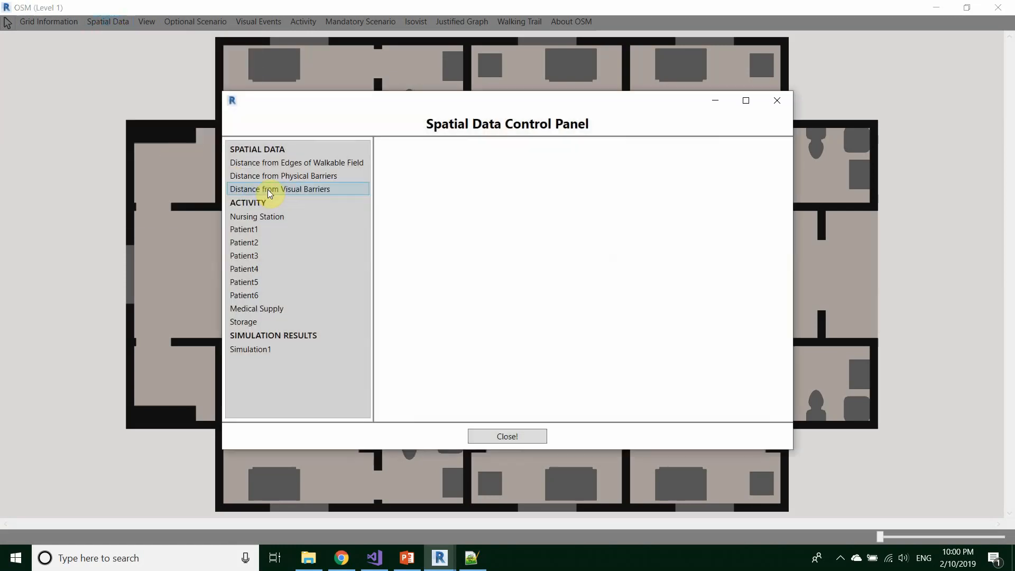
pyautogui.click(283, 352)
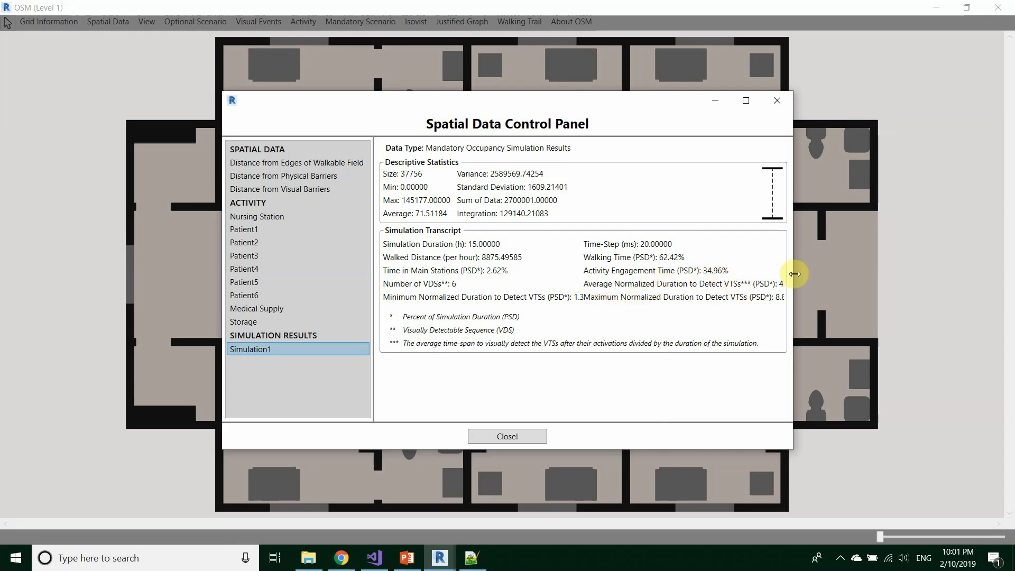
pyautogui.moveTo(793, 270); pyautogui.dragTo(930, 265)
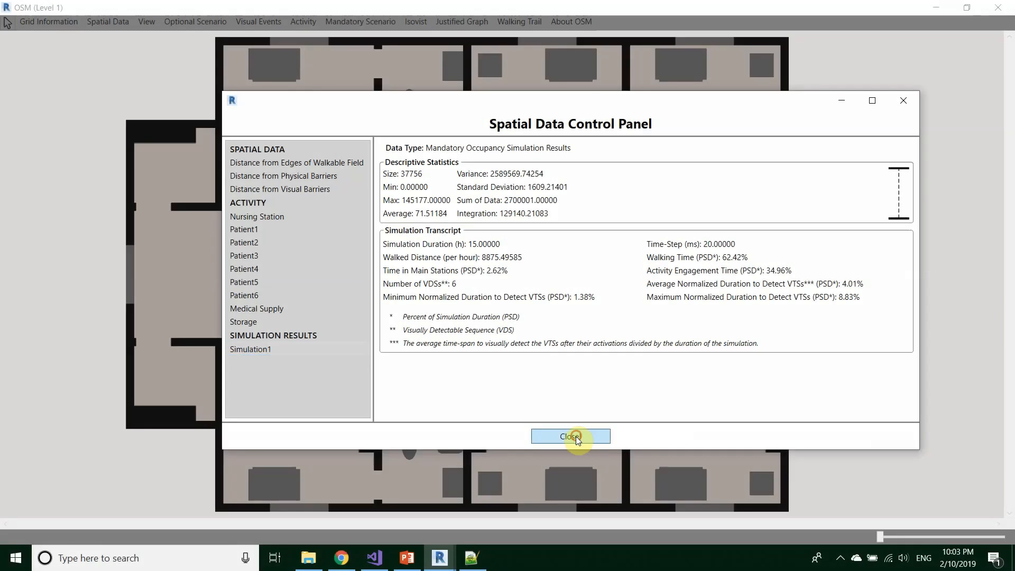
pyautogui.click(576, 436)
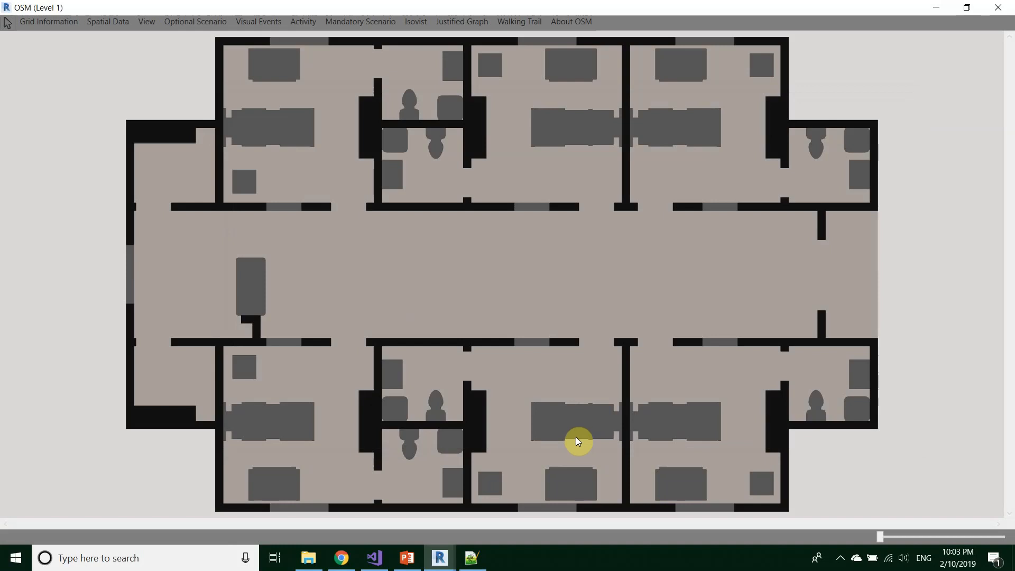
pyautogui.click(110, 23)
pyautogui.click(113, 197)
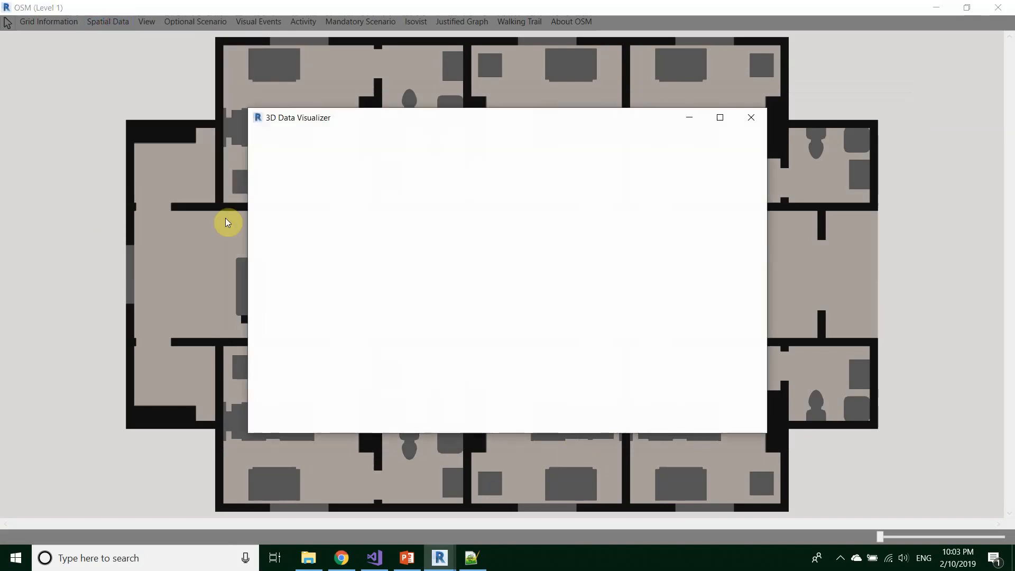
pyautogui.doubleClick(447, 119)
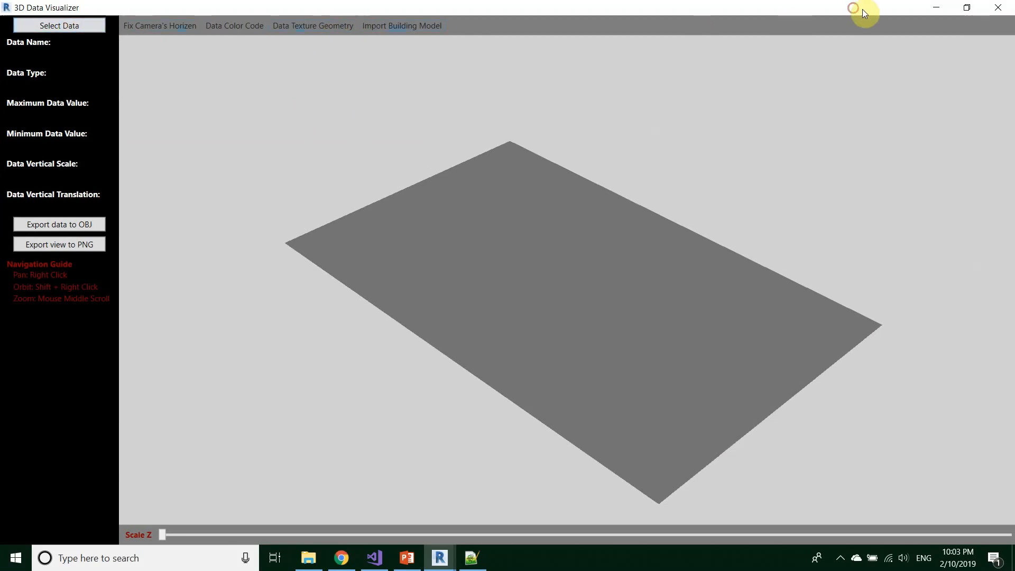
pyautogui.click(998, 8)
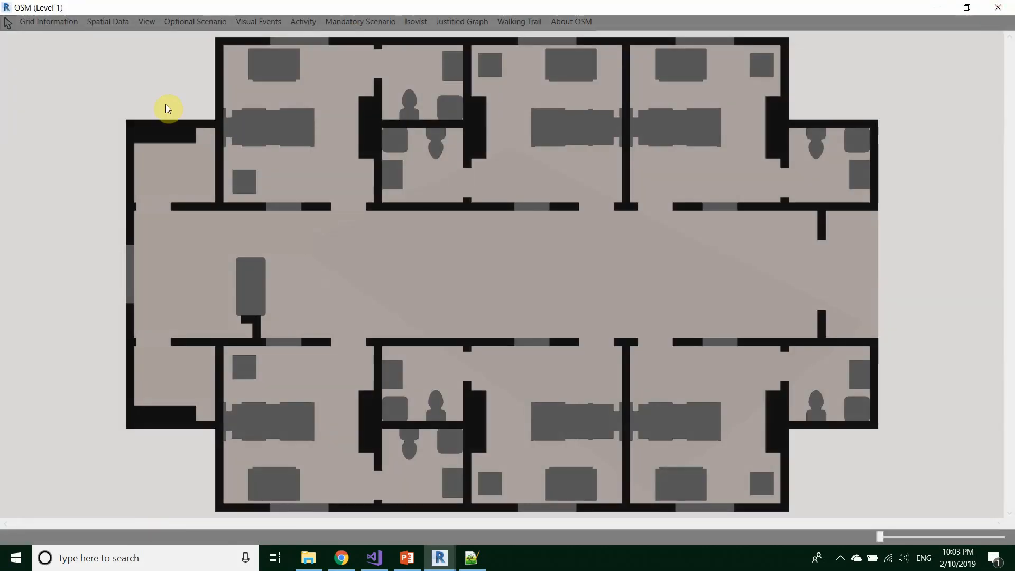
# Smoothen the Simulation1 data with a Gaussian neighborhood size of 10 and name the filtered data Simulation1 (10)
pyautogui.click(110, 24)
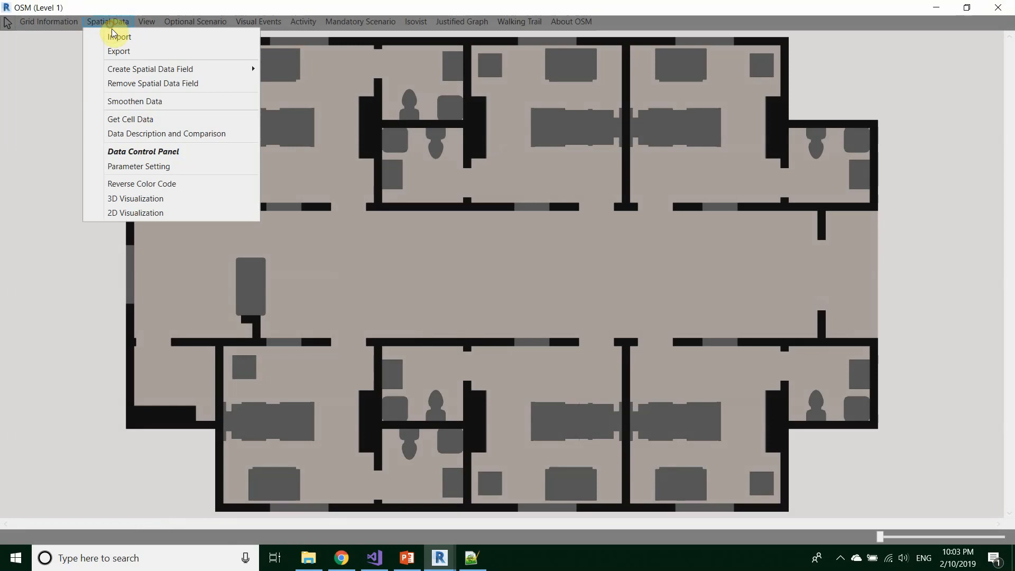
pyautogui.click(161, 100)
pyautogui.scroll(-2, 568, 238)
pyautogui.click(556, 351)
pyautogui.click(422, 312)
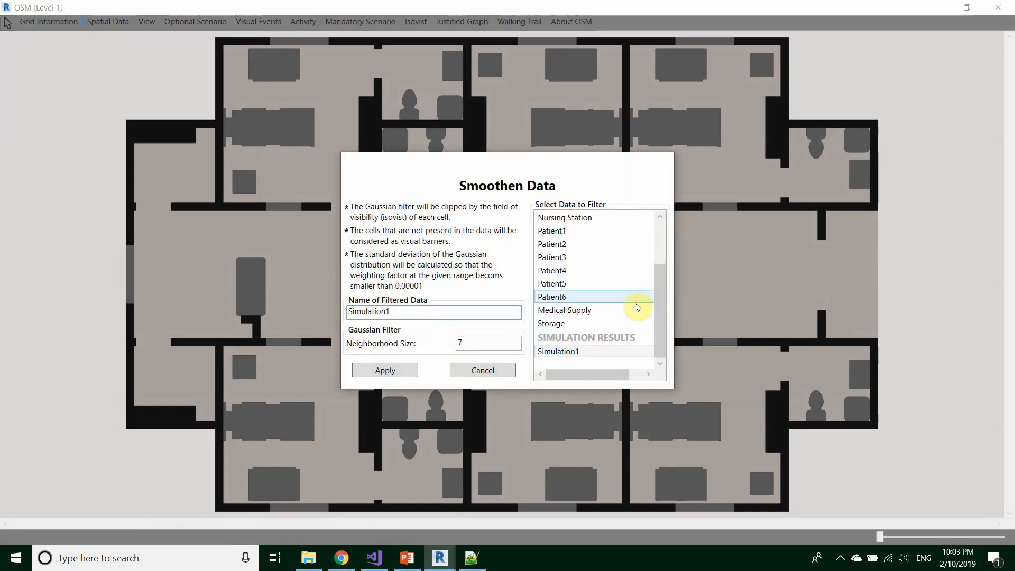
pyautogui.write('(10)')
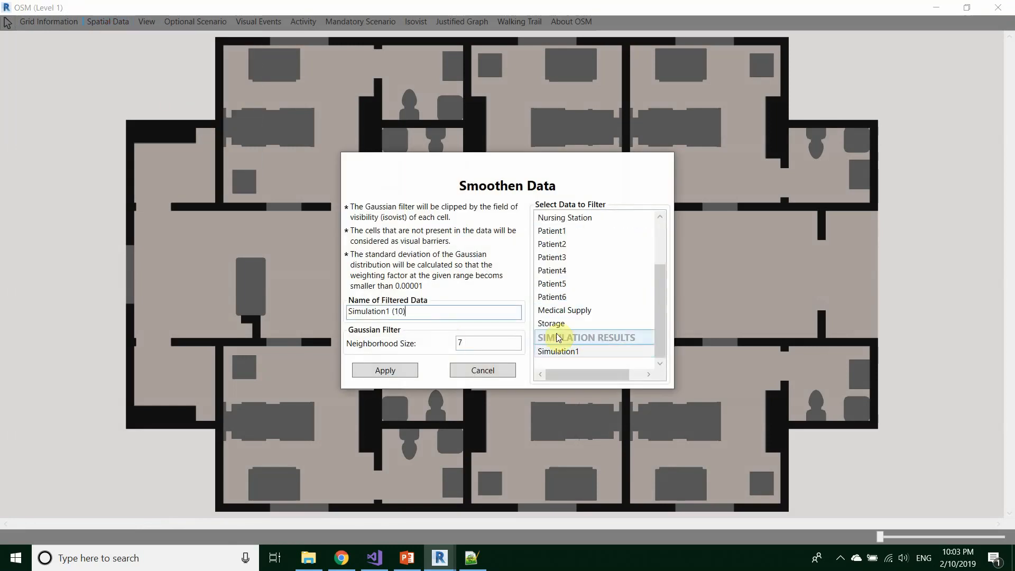
pyautogui.press('Tab')
pyautogui.write('10')
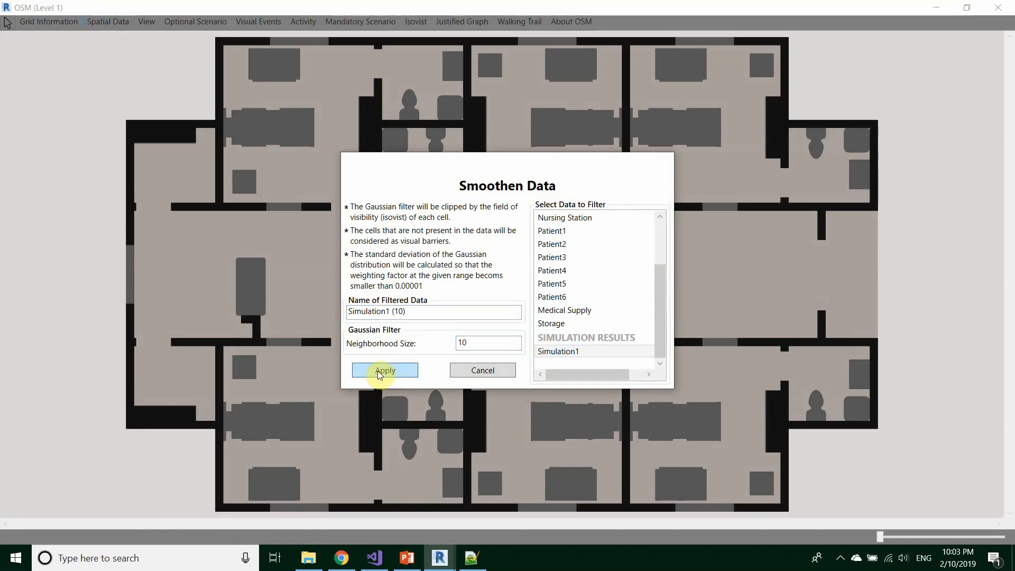
pyautogui.click(379, 371)
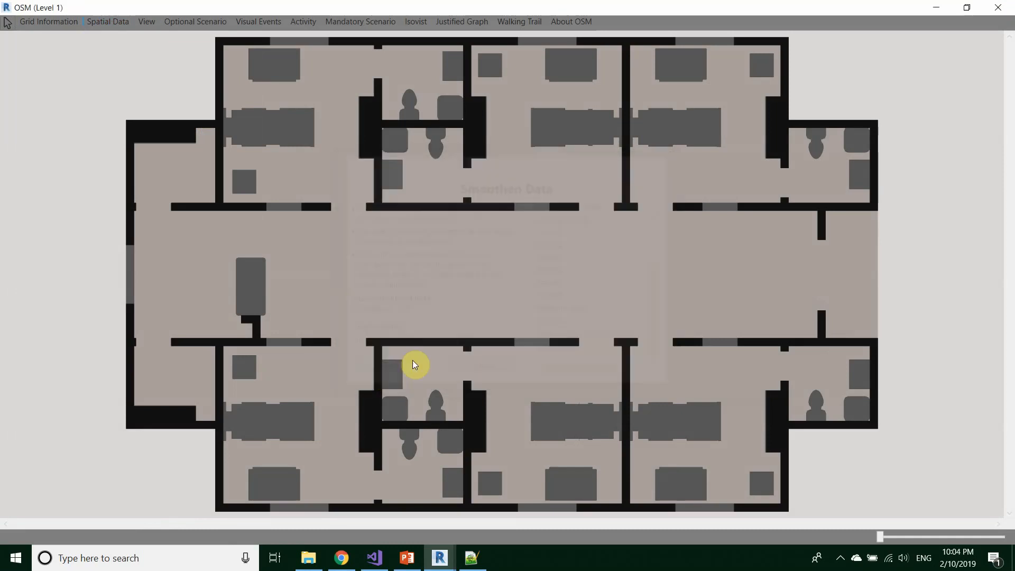
# Open a maximized 3D Data Visualizer and display the Simulation1 (10) data as a surface
pyautogui.click(109, 22)
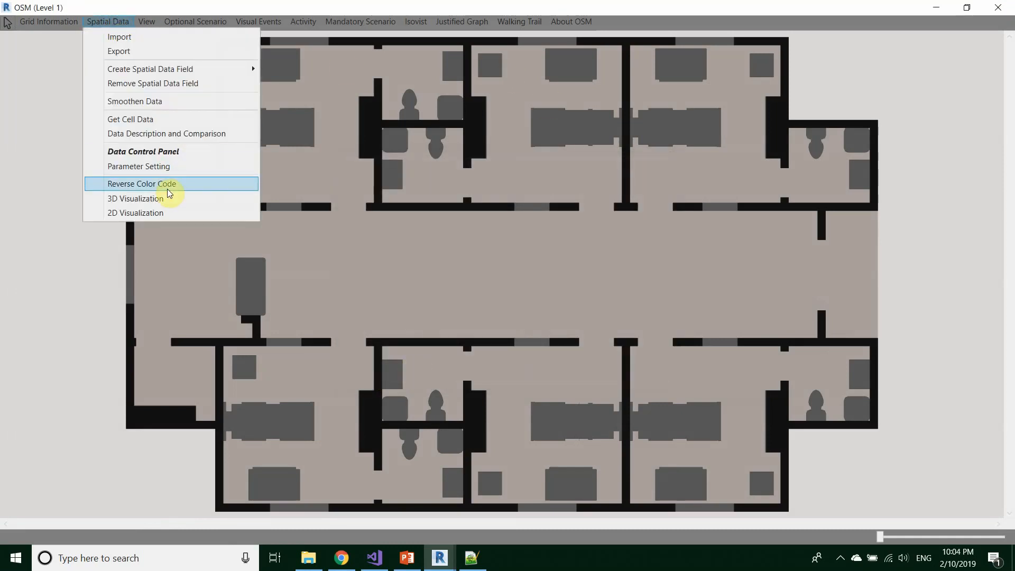
pyautogui.click(164, 205)
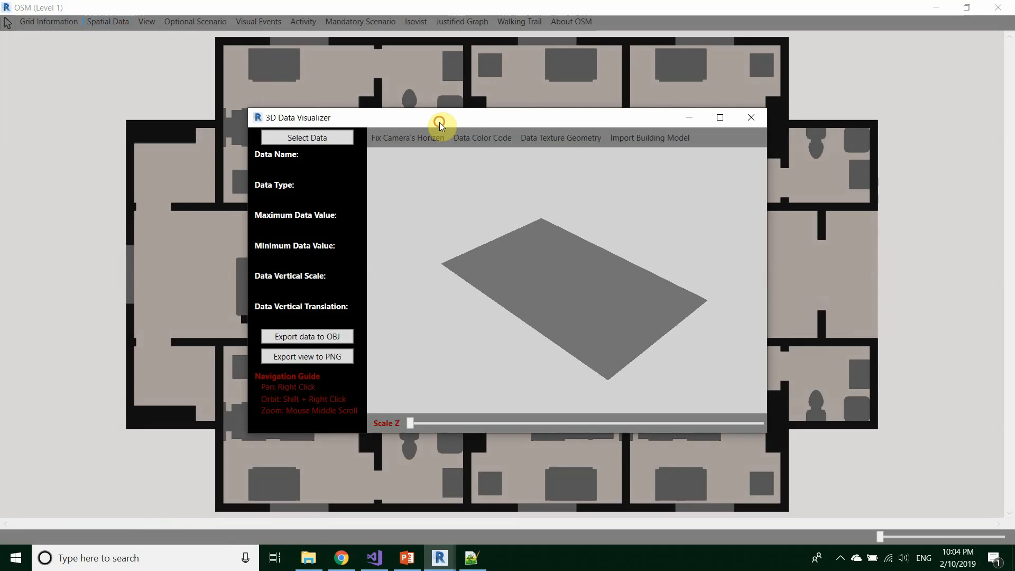
pyautogui.doubleClick(440, 122)
pyautogui.click(50, 25)
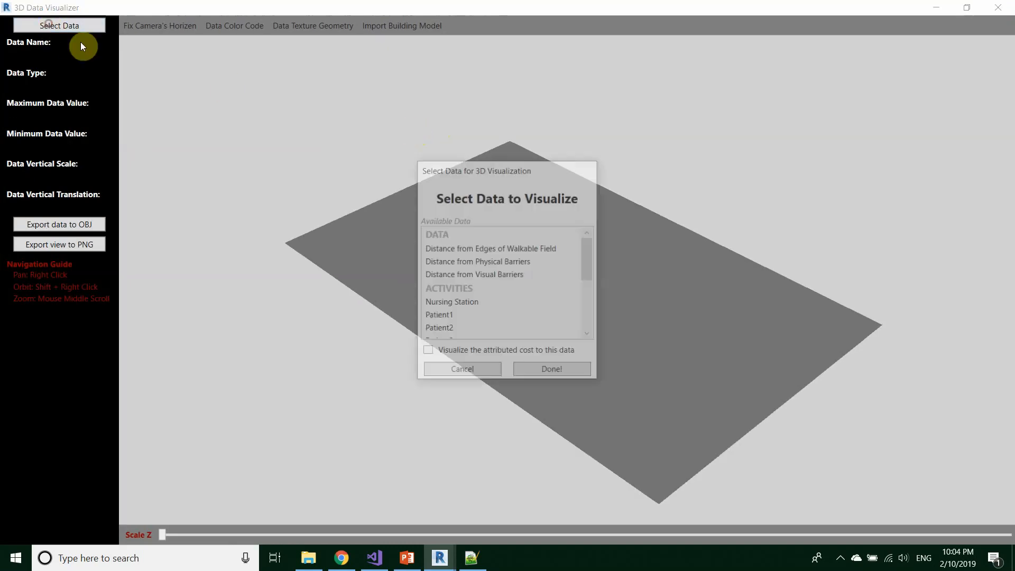
pyautogui.scroll(-5, 431, 300)
pyautogui.click(476, 329)
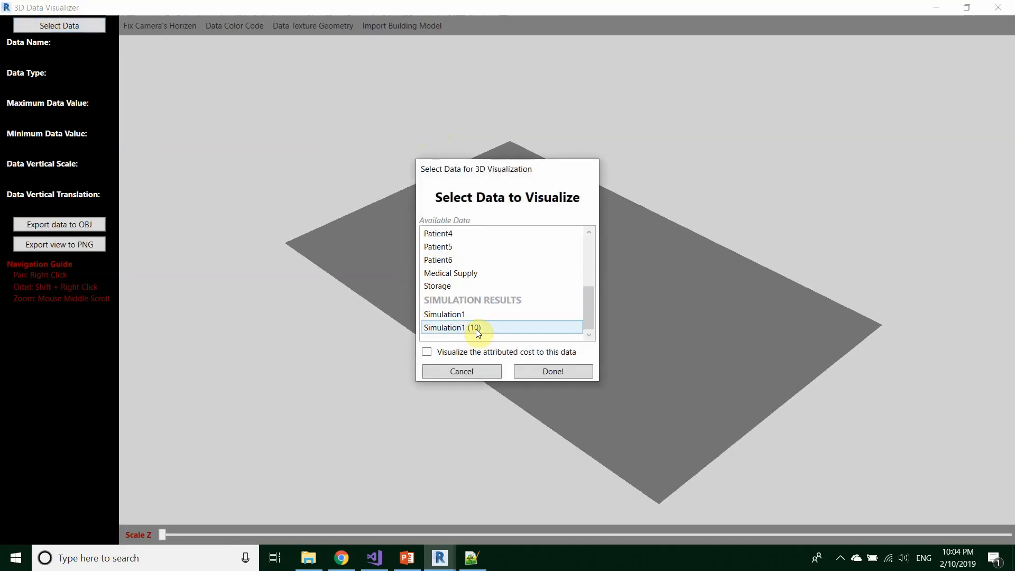
pyautogui.click(554, 373)
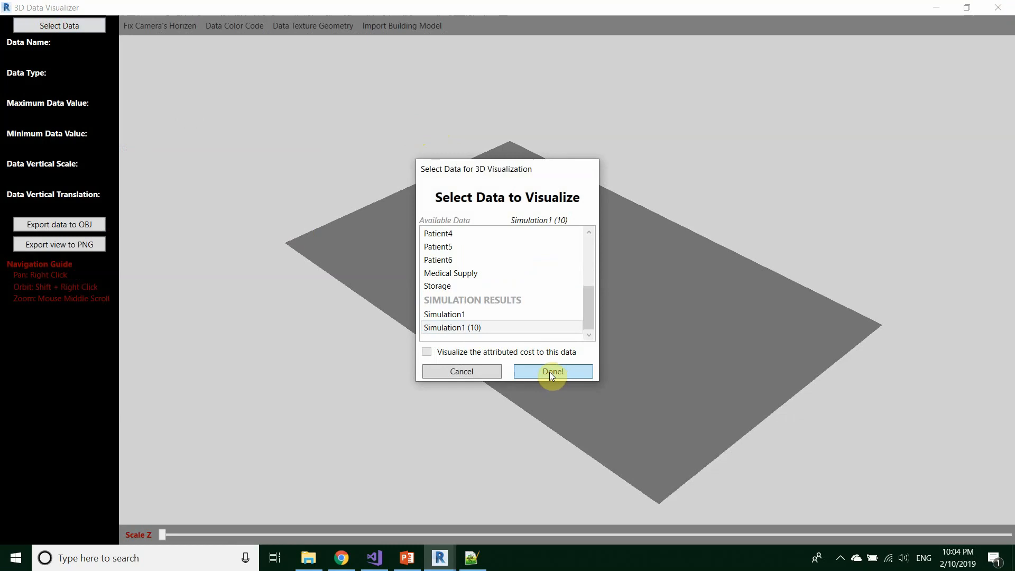
pyautogui.click(550, 373)
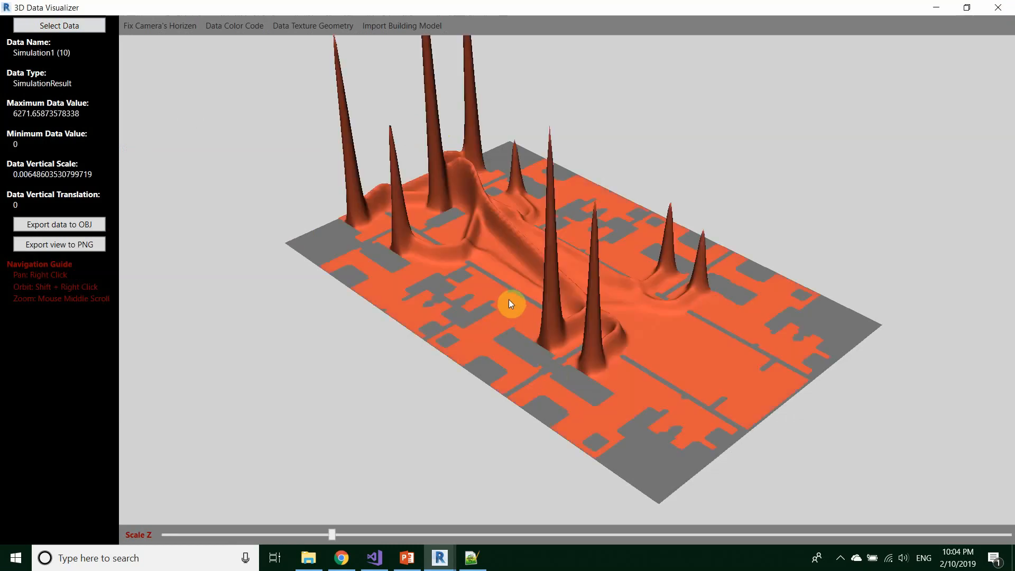
# Reduce the data surface's vertical scale to about 0.0049 and examine its peaks and ridges over the floor plan
pyautogui.moveTo(509, 302); pyautogui.dragTo(503, 353, button='right')
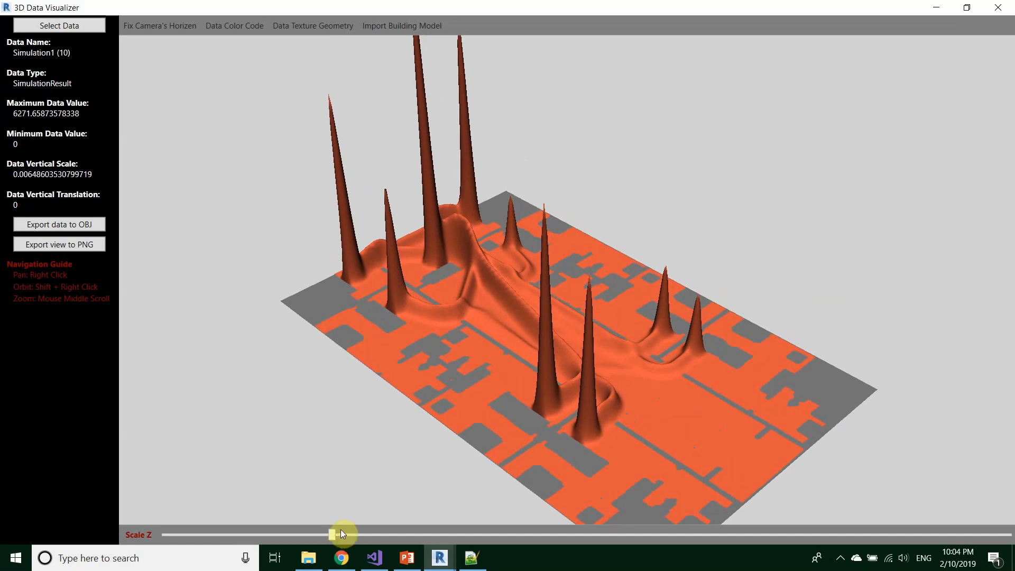
pyautogui.moveTo(334, 534); pyautogui.dragTo(291, 531)
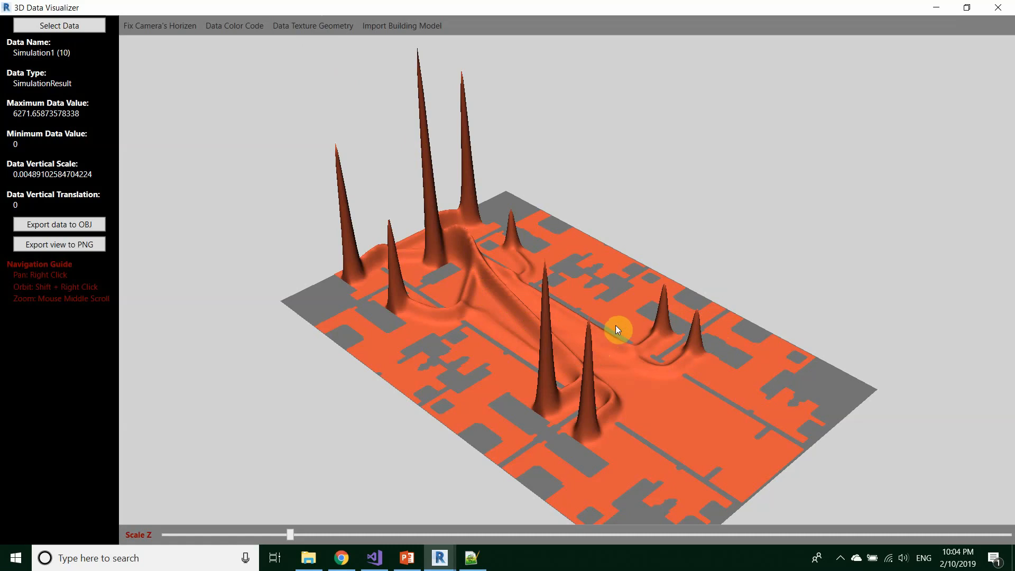
pyautogui.moveTo(578, 335); pyautogui.dragTo(600, 365, button='right')
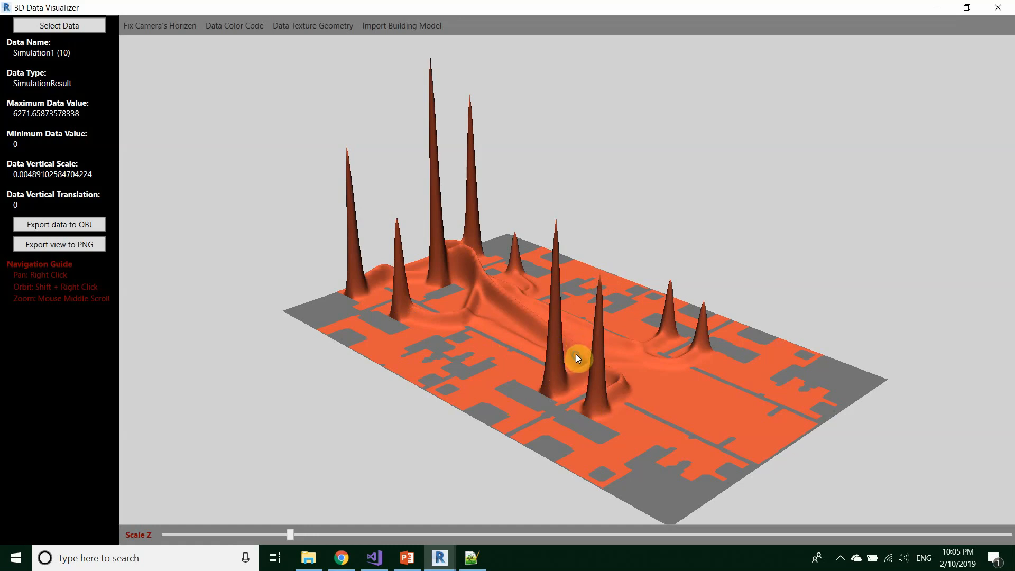
pyautogui.keyDown('shift'); pyautogui.moveTo(576, 355); pyautogui.dragTo(576, 341, button='right'); pyautogui.keyUp('shift')
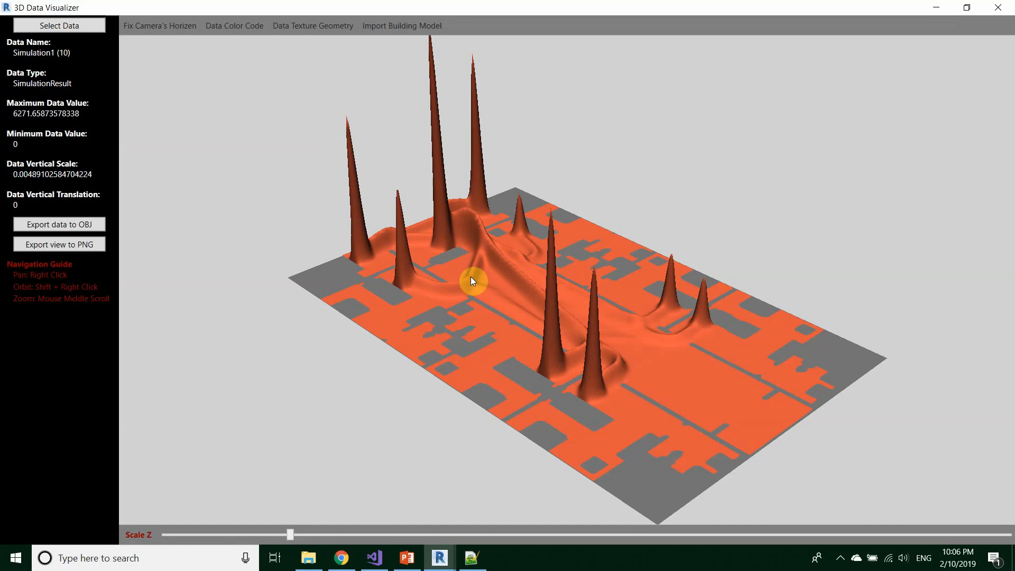
pyautogui.moveTo(473, 281)
pyautogui.keyDown('shift'); pyautogui.mouseDown(button='right')
pyautogui.moveTo(474, 293)
pyautogui.moveTo(484, 268)
pyautogui.moveTo(489, 288)
pyautogui.mouseUp(button='right'); pyautogui.keyUp('shift')
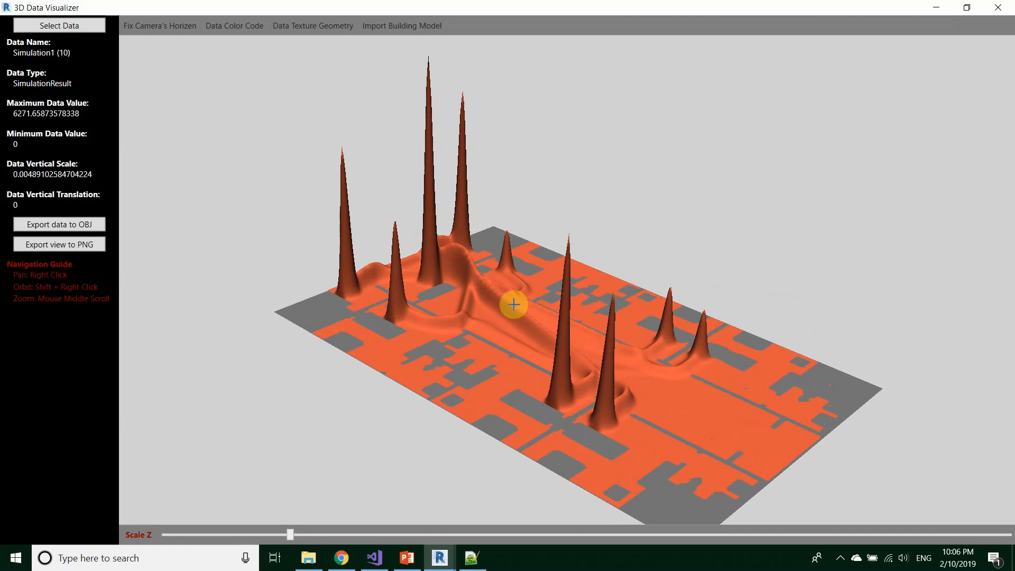
pyautogui.moveTo(516, 307); pyautogui.dragTo(504, 303, button='right')
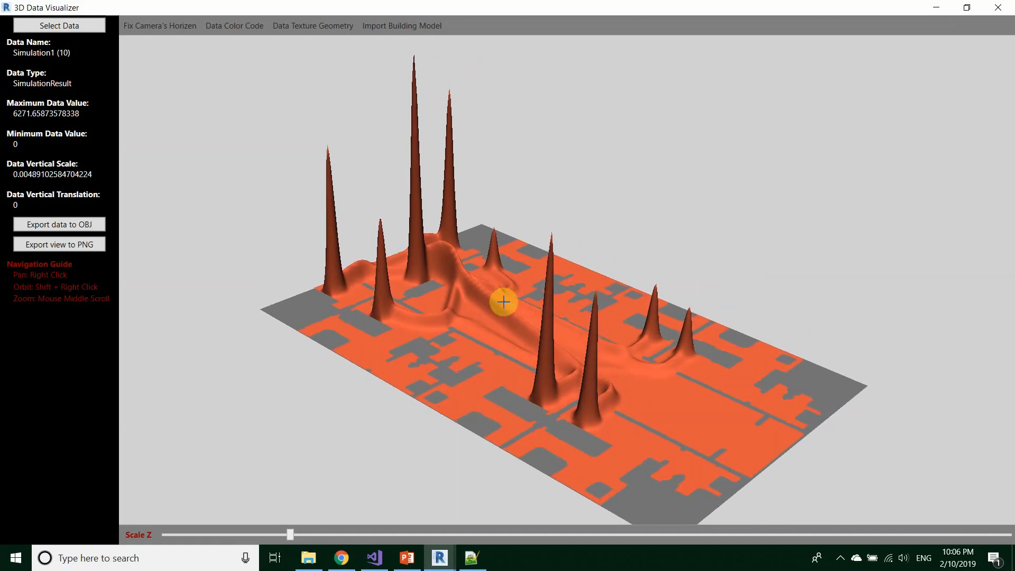
pyautogui.moveTo(504, 301); pyautogui.dragTo(512, 308, button='right')
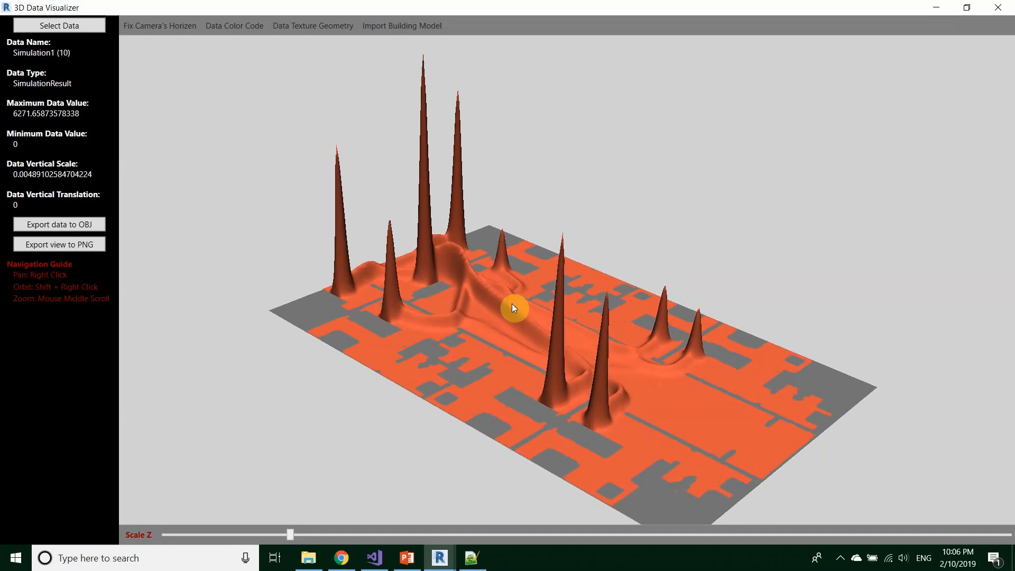